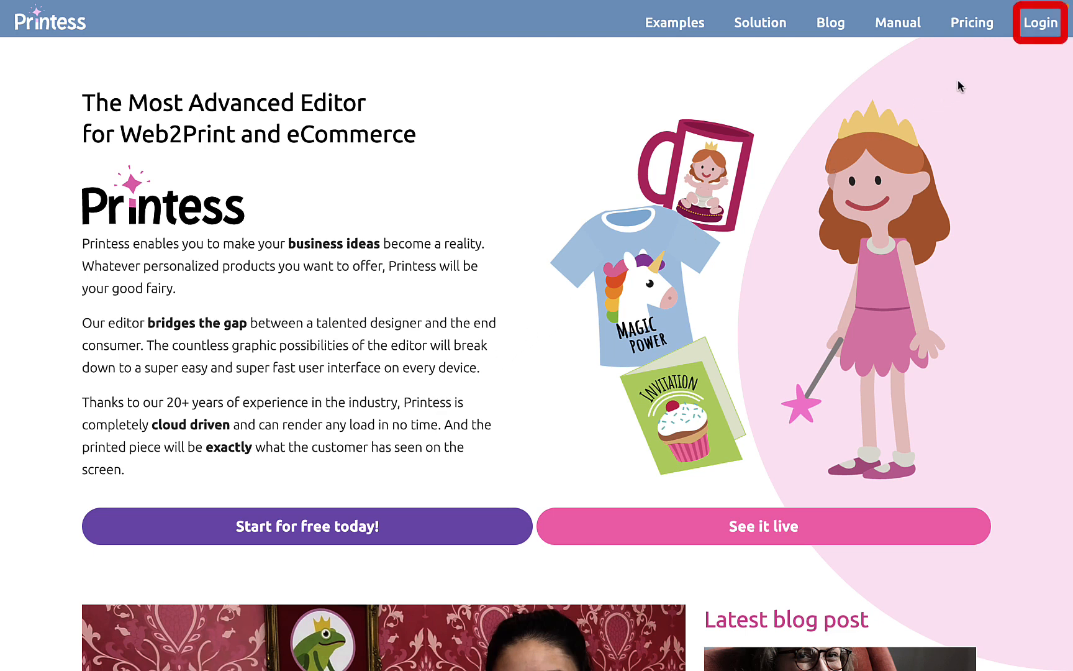
# Step: Open the login to the Printess account
pyautogui.click(1042, 24)
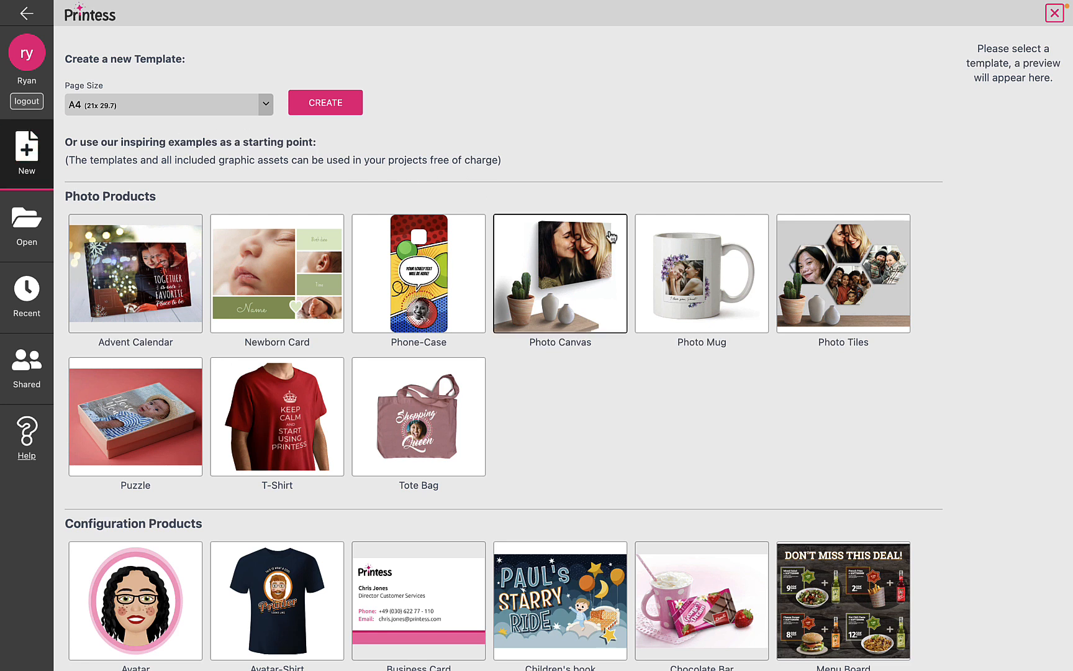
# Step: Examine the example templates from Photo Products through Design Tutorials, previewing the Children's book template
pyautogui.scroll(-2, 612, 237)
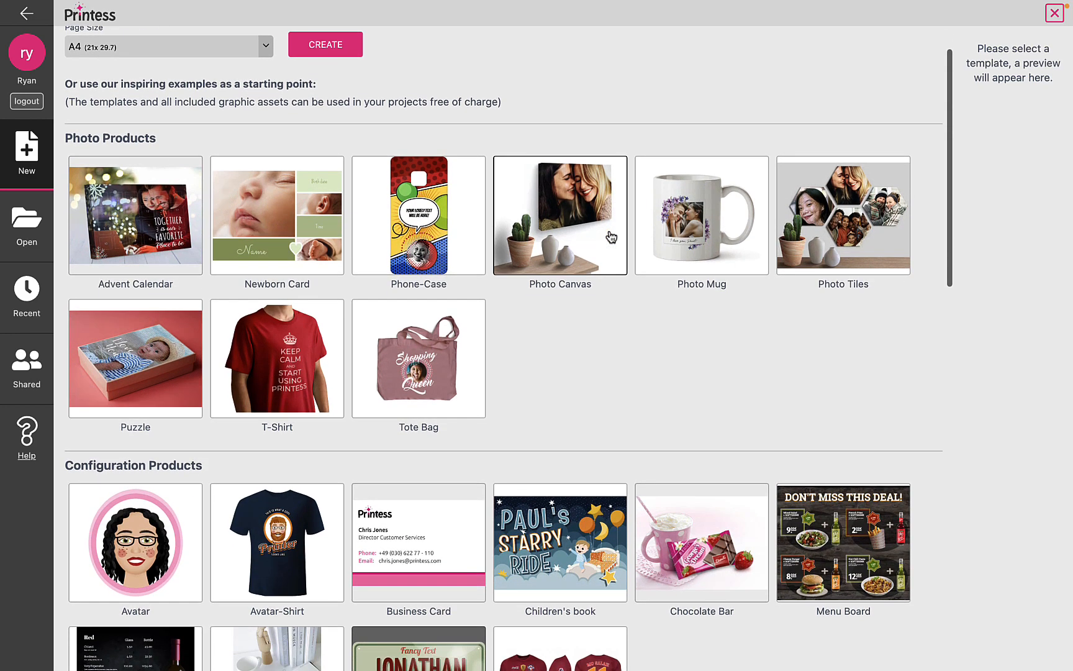
pyautogui.scroll(-3, 612, 236)
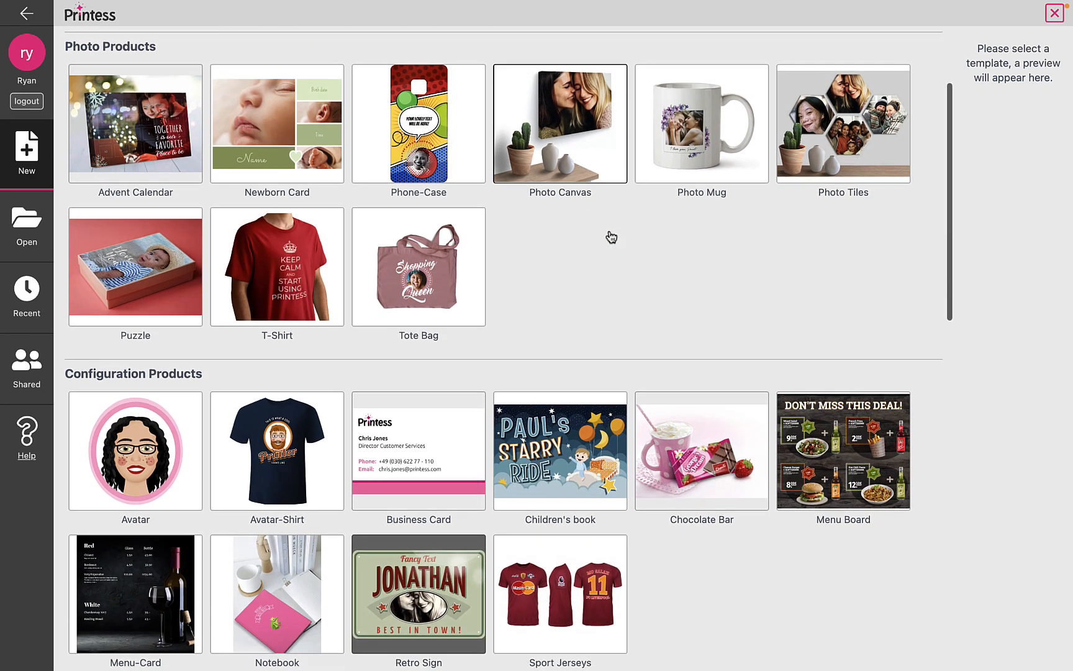
pyautogui.scroll(-2, 612, 237)
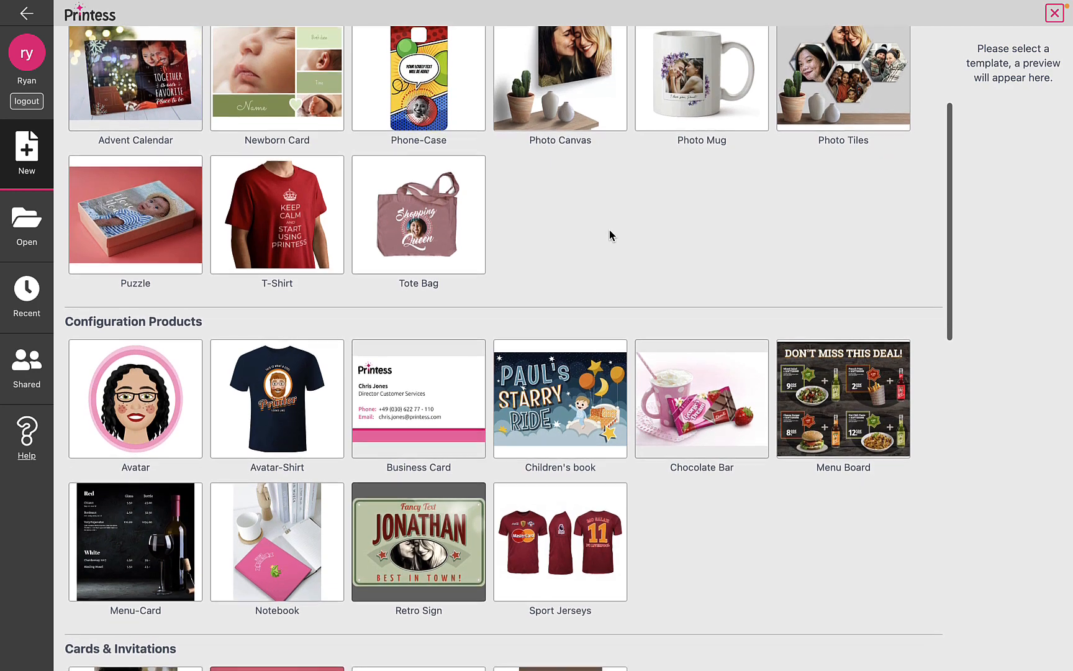
pyautogui.scroll(-2, 611, 236)
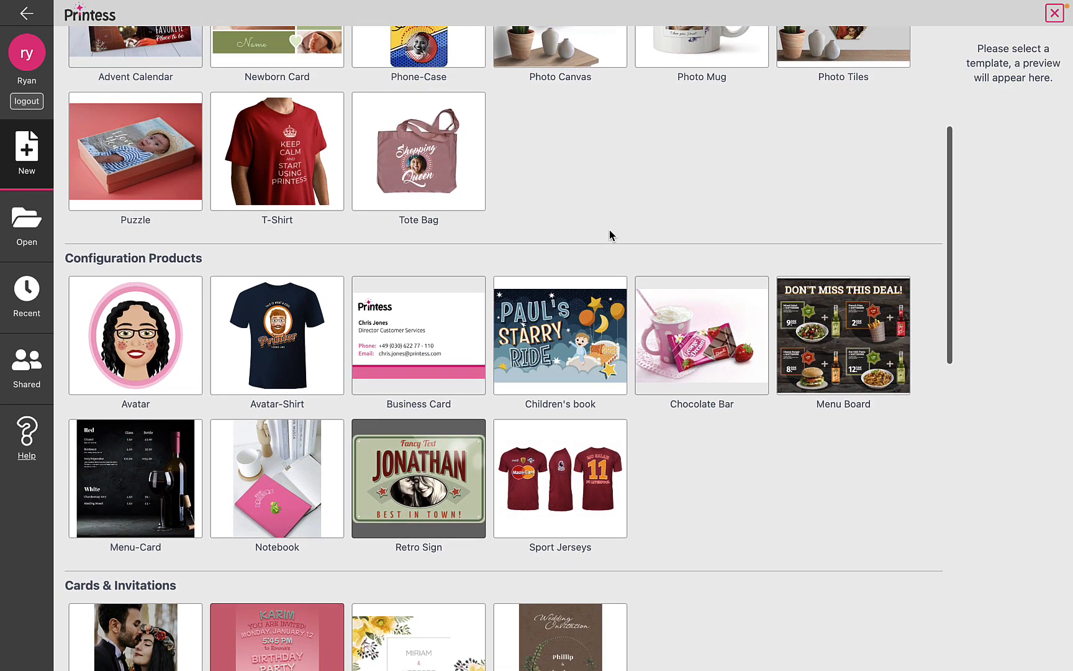
pyautogui.scroll(-3, 611, 235)
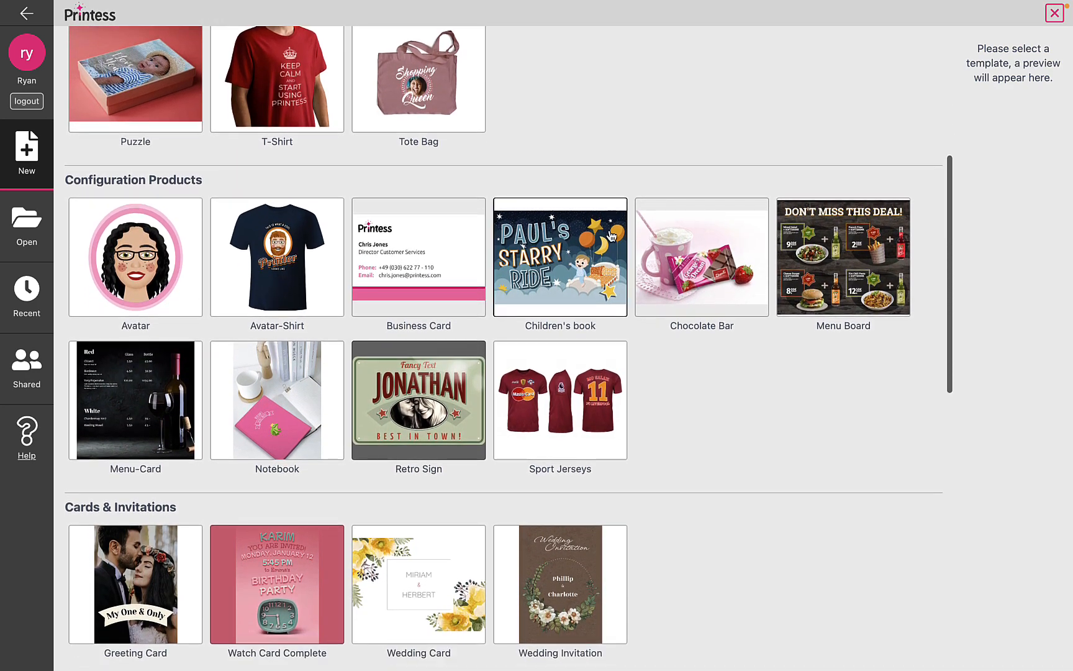
pyautogui.click(596, 273)
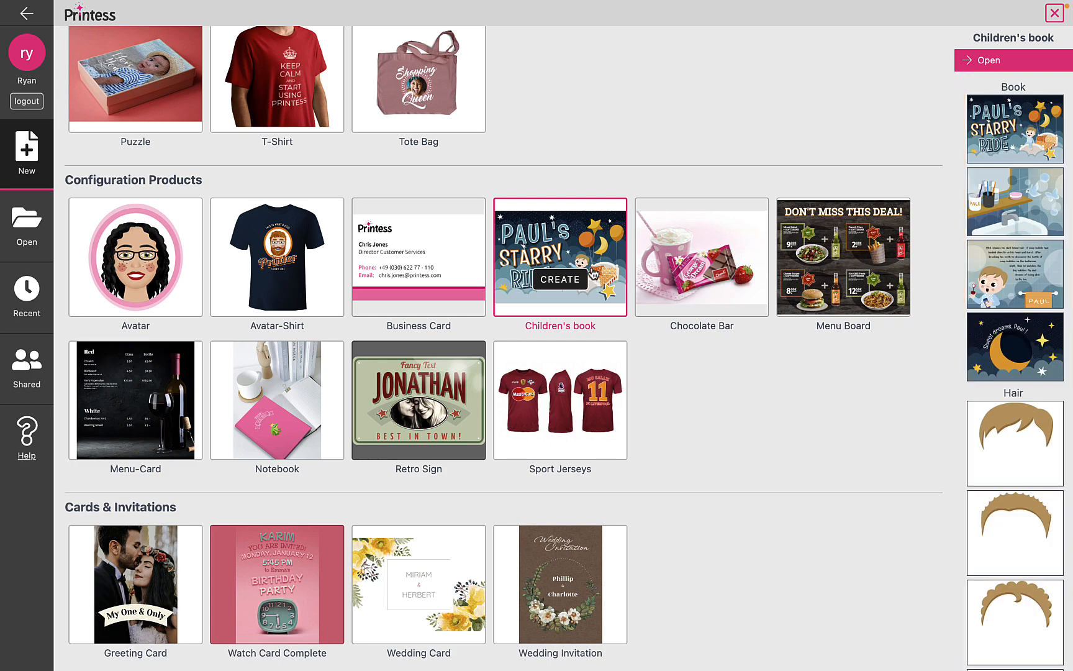
pyautogui.scroll(-3, 593, 273)
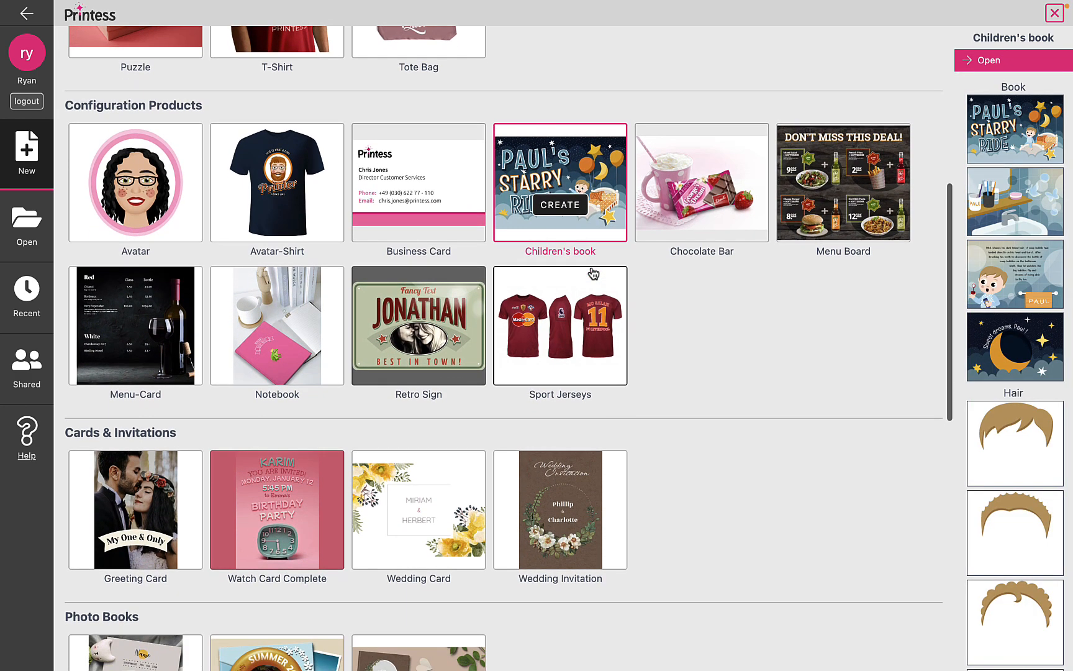
pyautogui.scroll(-2, 593, 274)
pyautogui.scroll(-3, 593, 273)
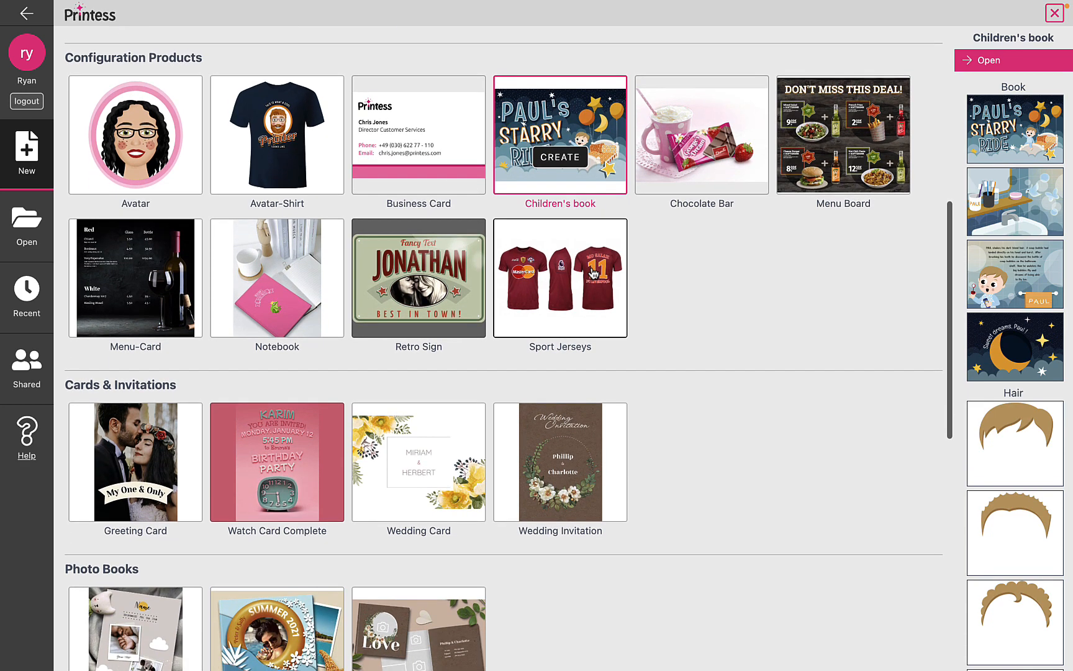
pyautogui.scroll(-3, 593, 274)
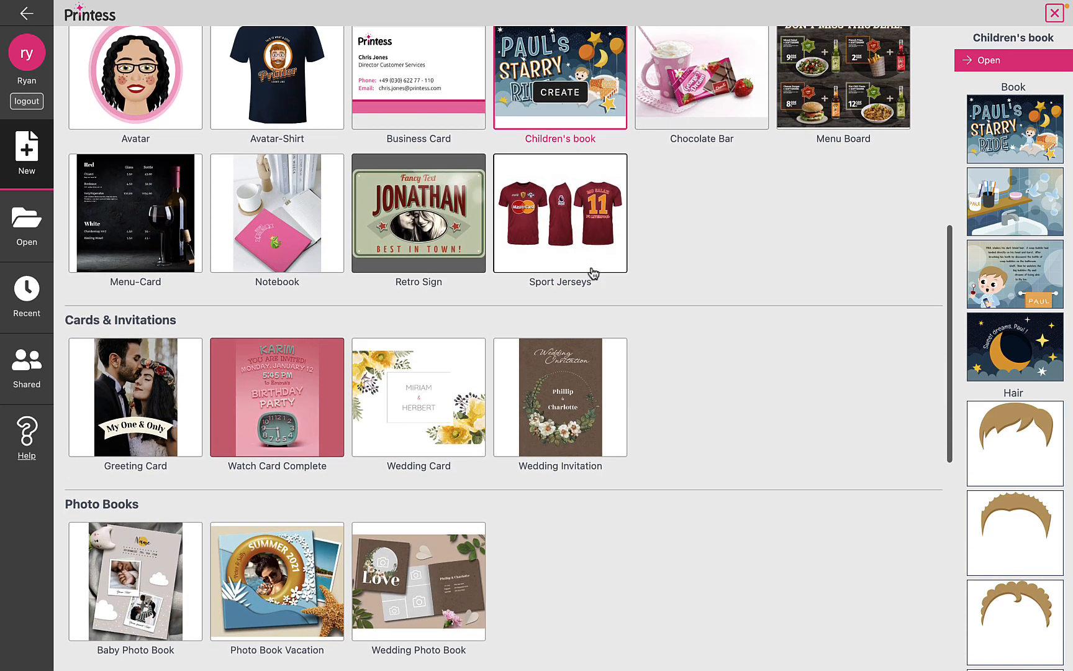
pyautogui.scroll(-3, 591, 267)
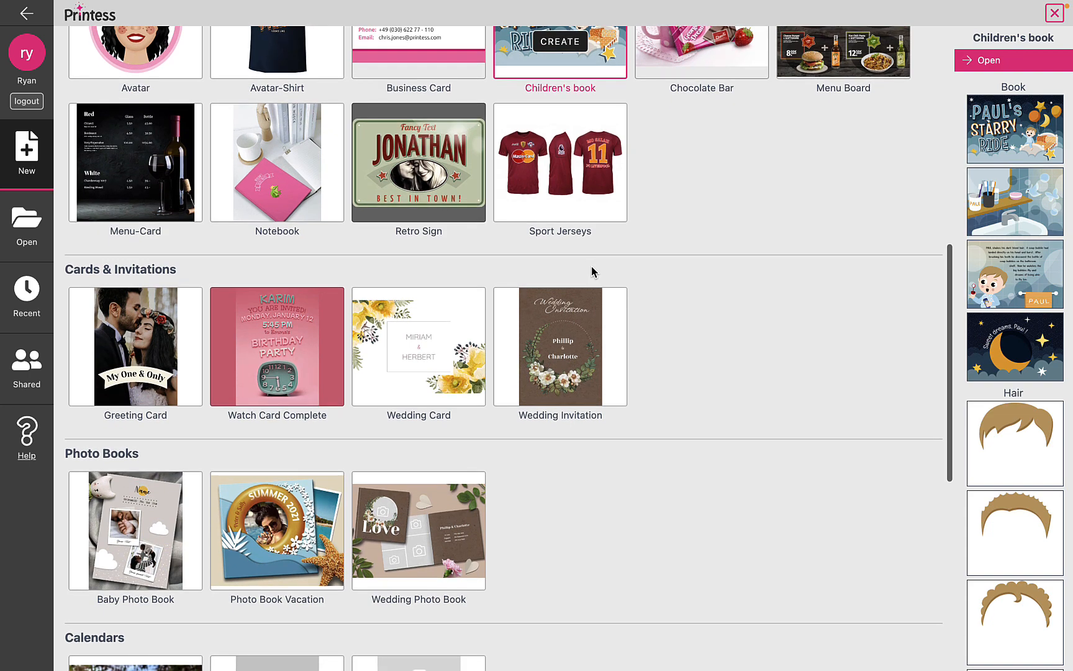
pyautogui.scroll(-1, 593, 273)
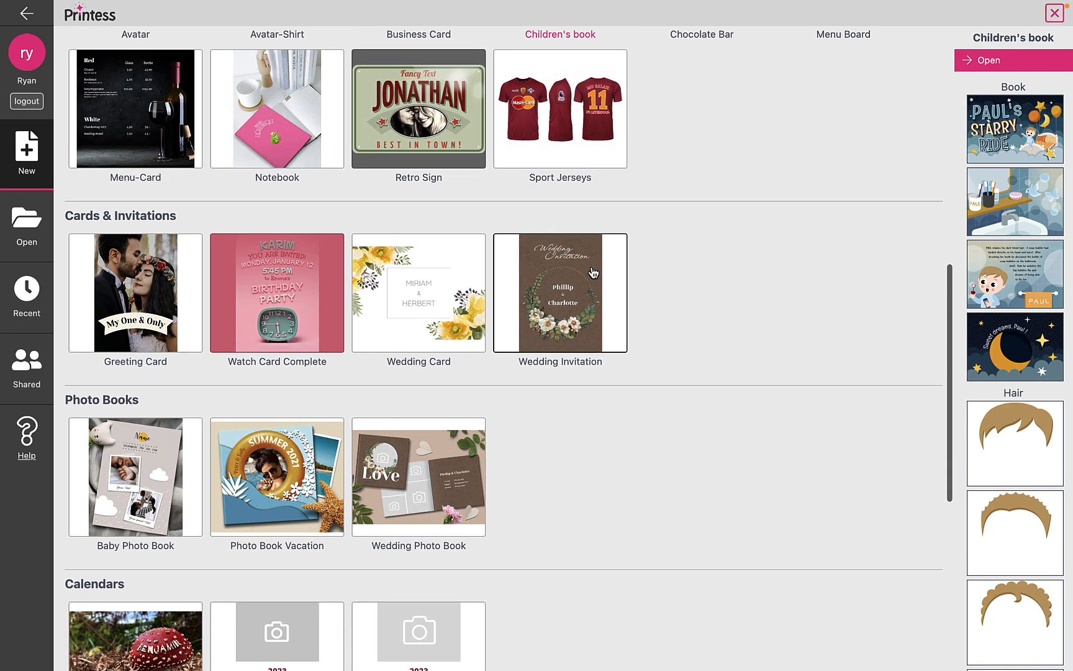
pyautogui.scroll(-5, 593, 273)
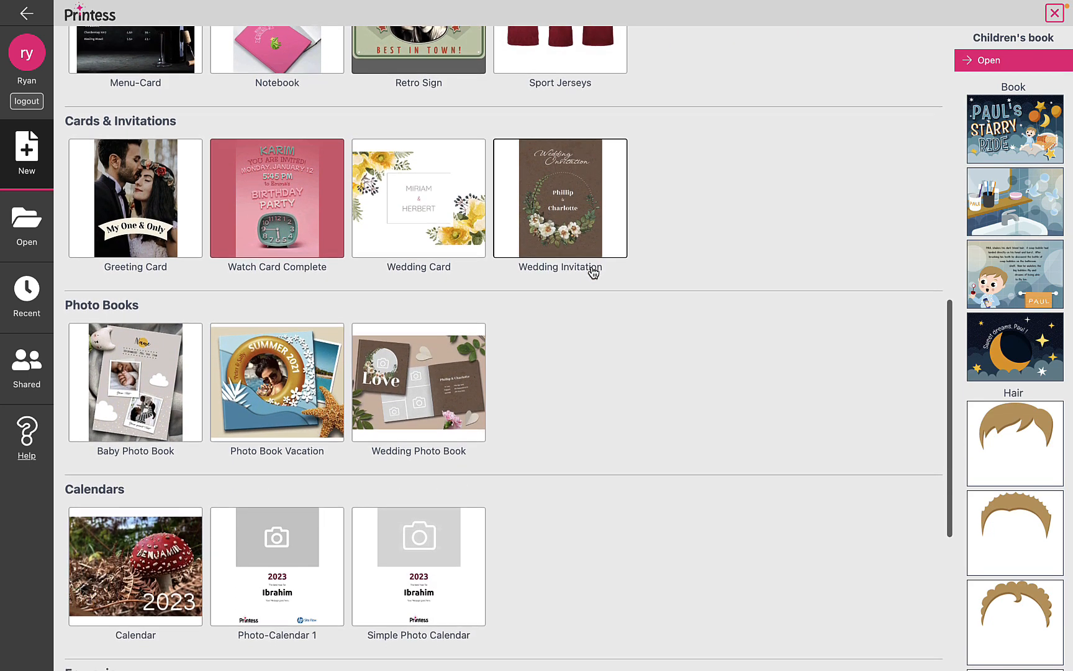
pyautogui.scroll(-5, 593, 273)
pyautogui.scroll(-3, 591, 267)
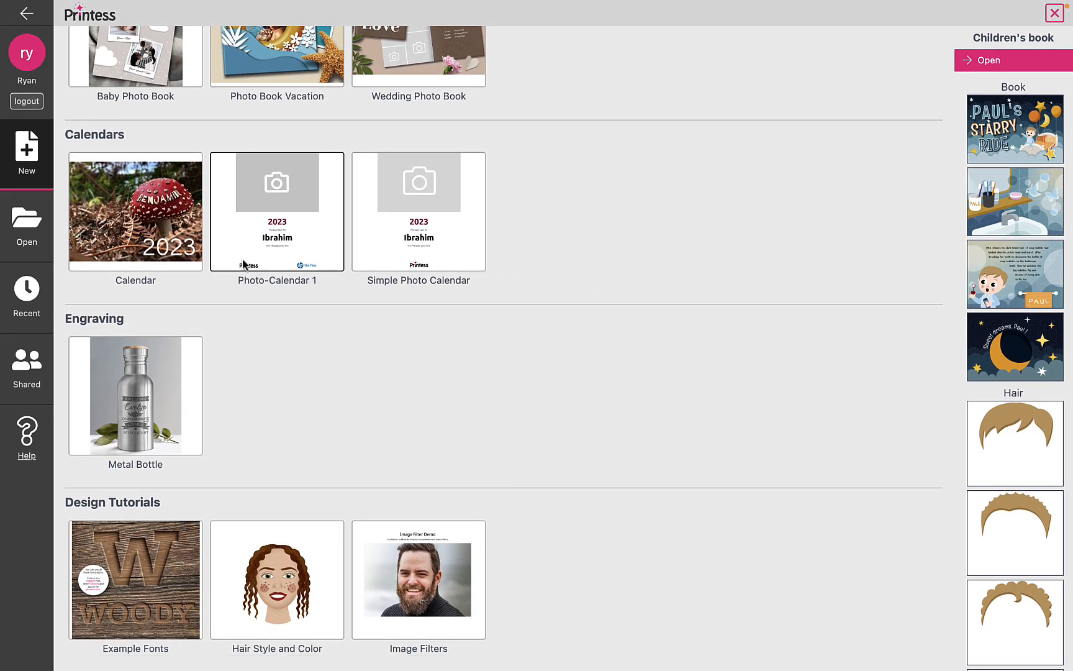
pyautogui.click(43, 225)
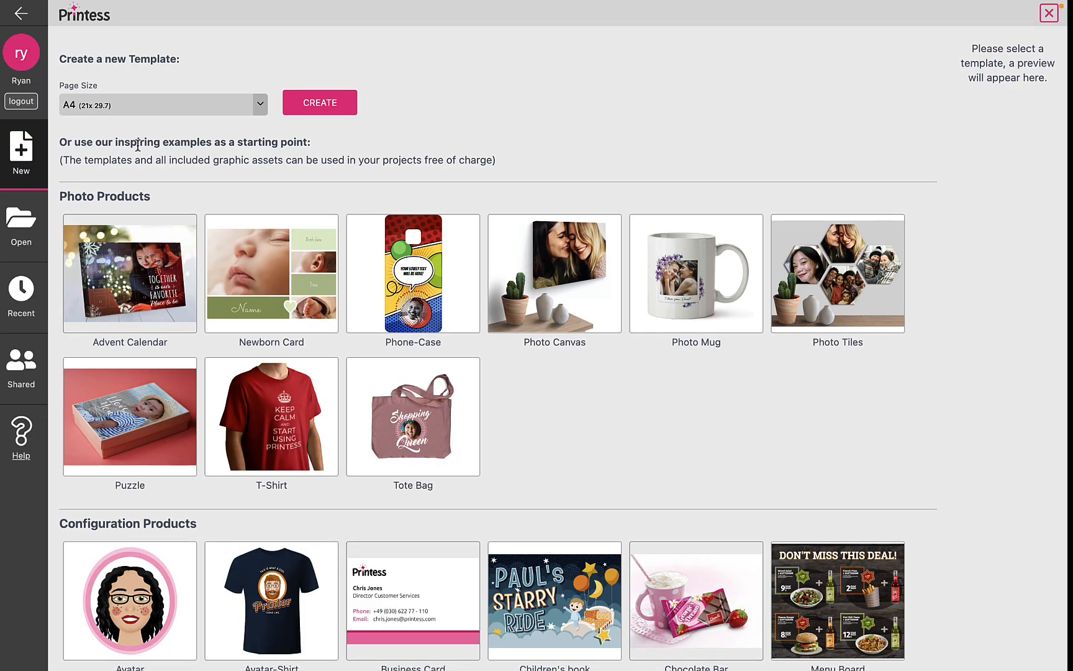
# Step: Create a new blank template with the A4 page size
pyautogui.click(263, 105)
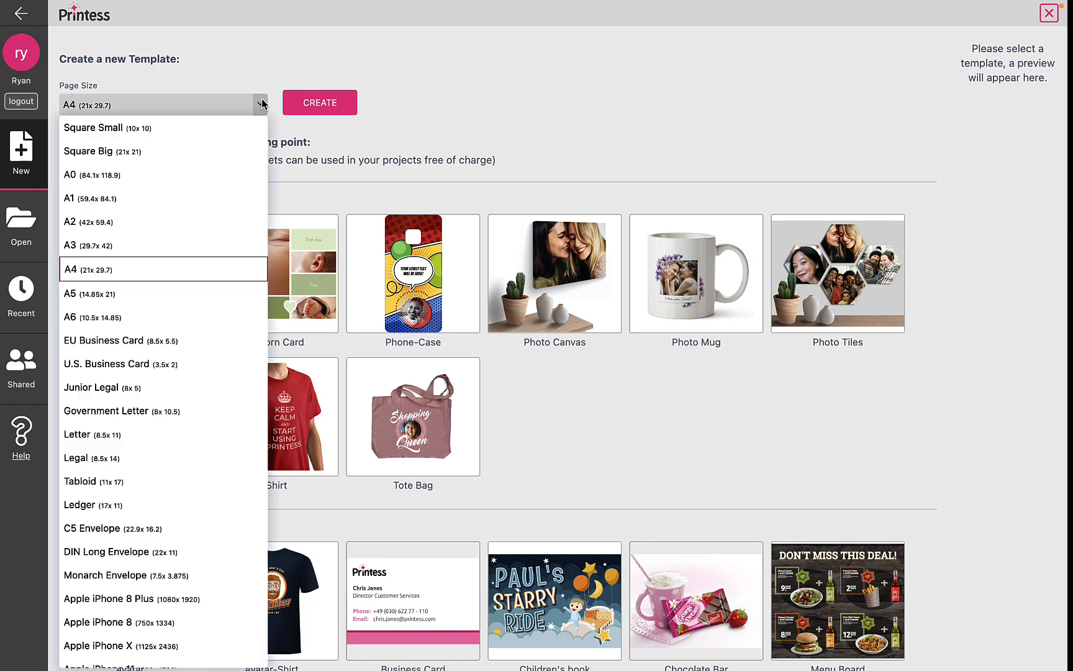
pyautogui.click(184, 270)
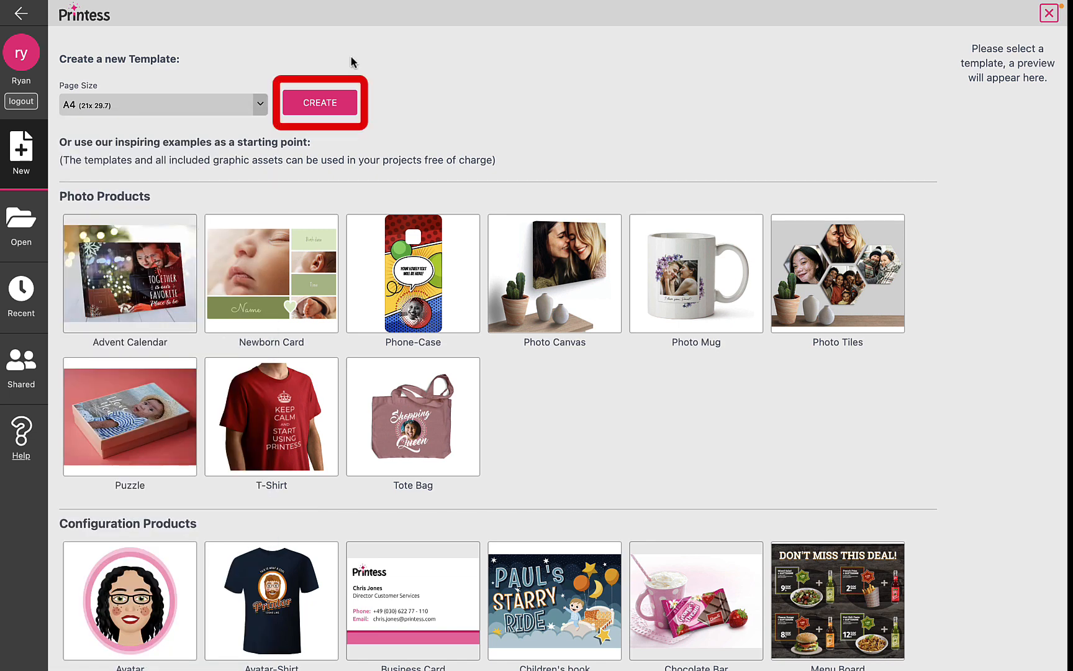
pyautogui.click(328, 103)
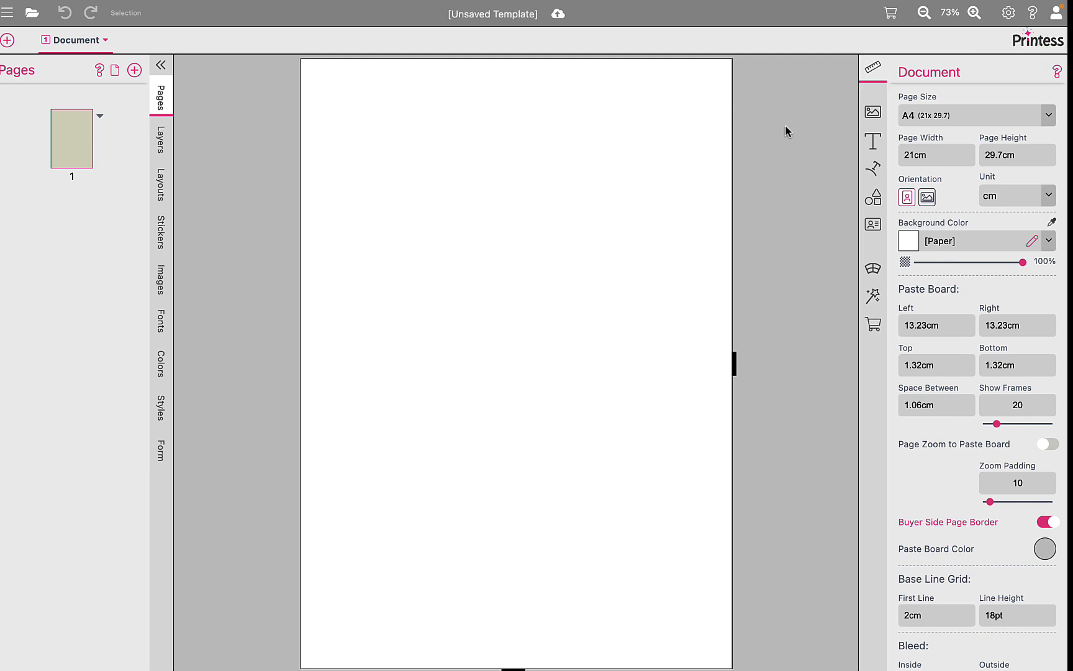
# Step: Set the document's page height to 21 cm so the page is square
pyautogui.click(1045, 117)
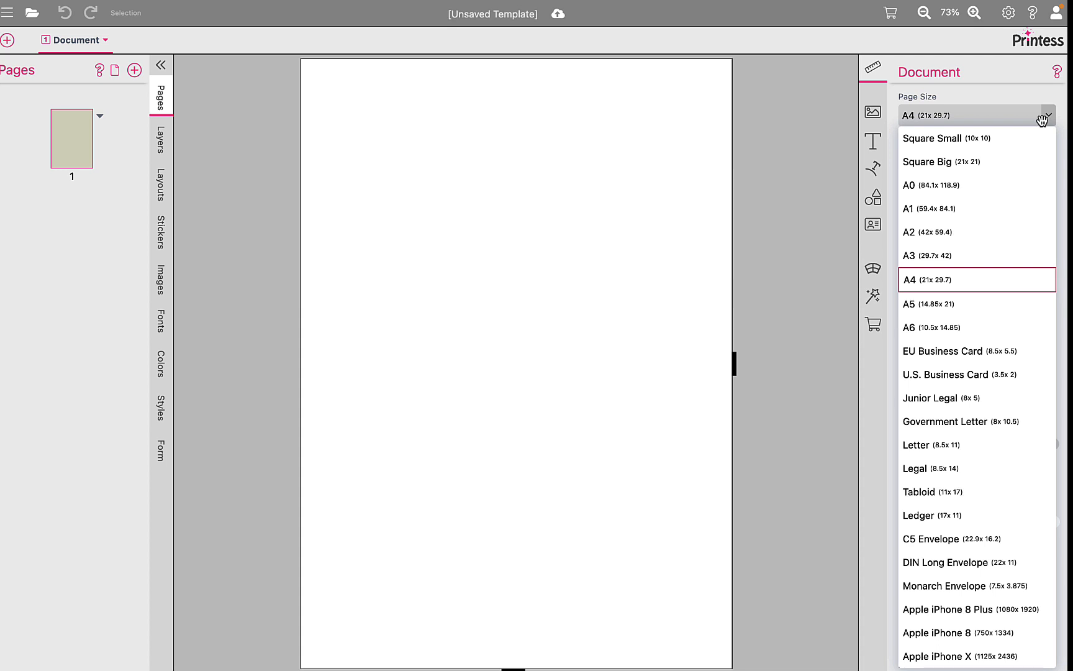
pyautogui.click(1043, 118)
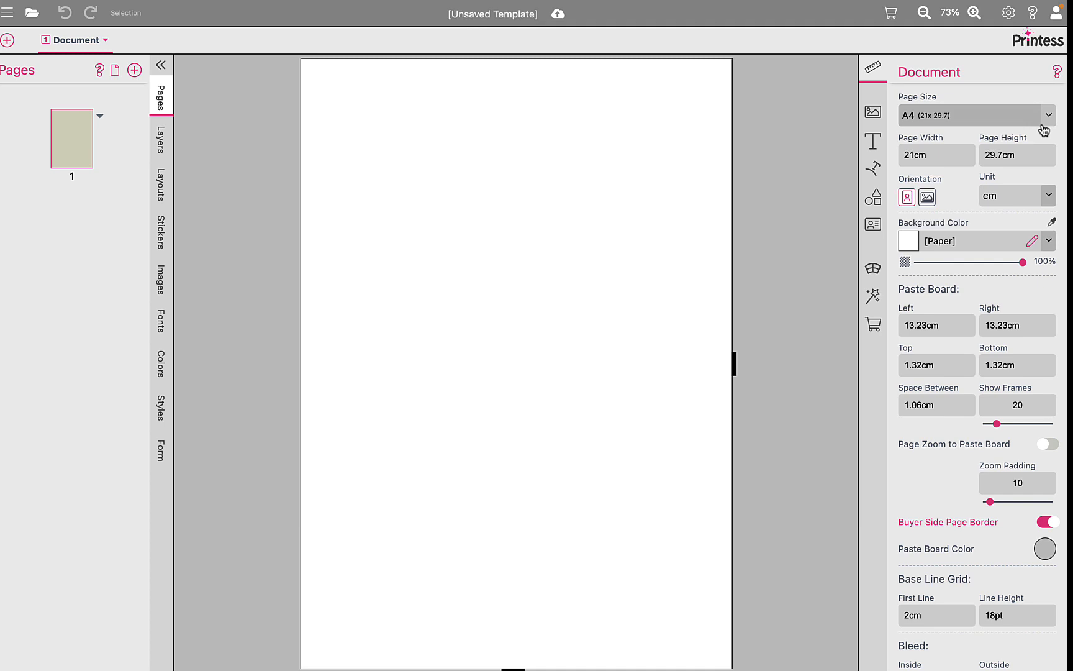
pyautogui.click(1019, 156)
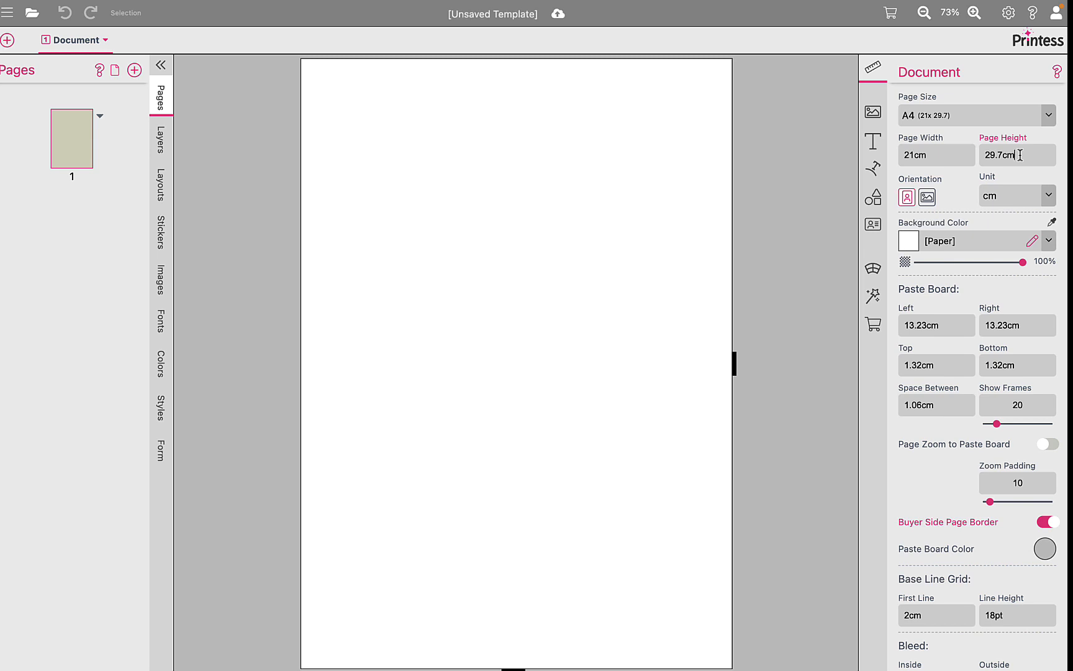
pyautogui.doubleClick(1020, 156)
pyautogui.write('21cm')
pyautogui.click(74, 153)
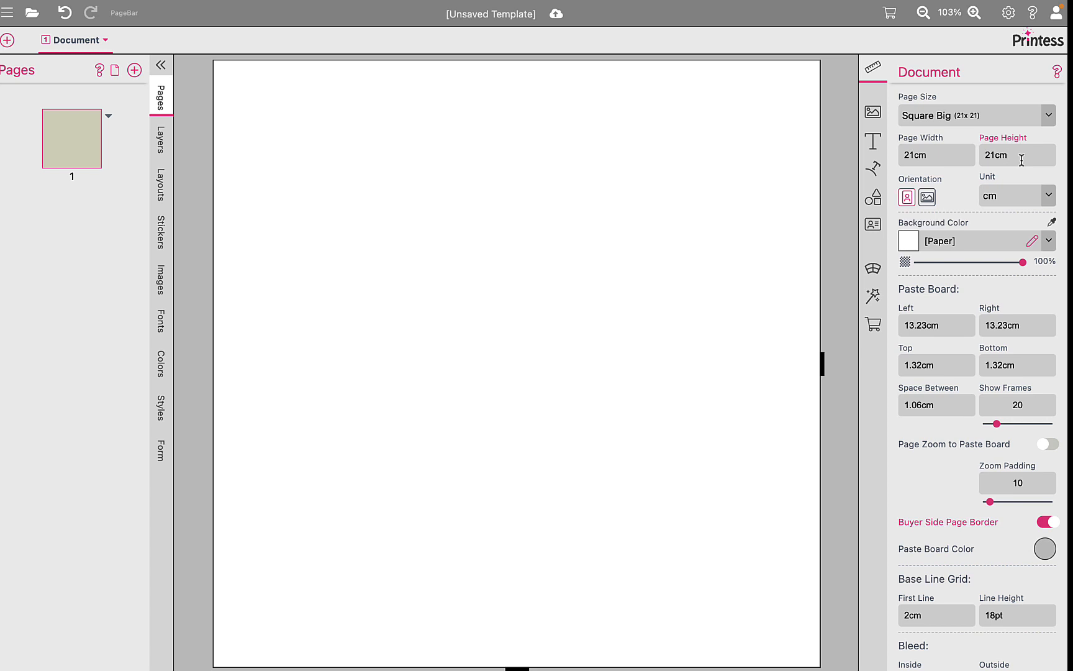
# Step: Upload couple in snow.png from the Printess Demo folder as an image and move it to the centre of the page
pyautogui.click(879, 116)
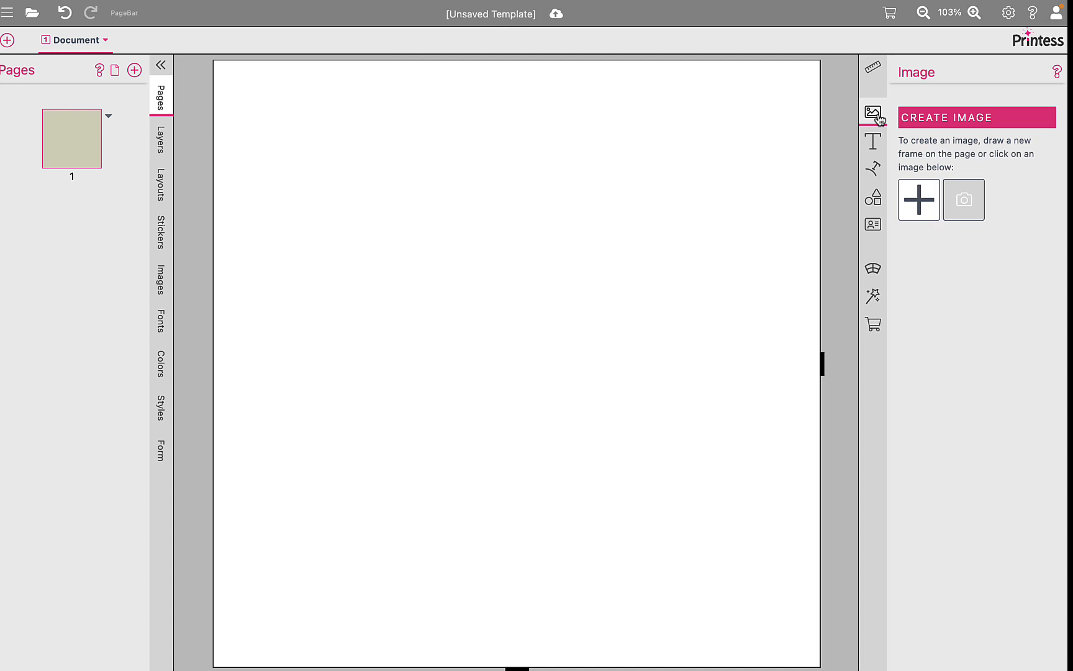
pyautogui.click(923, 199)
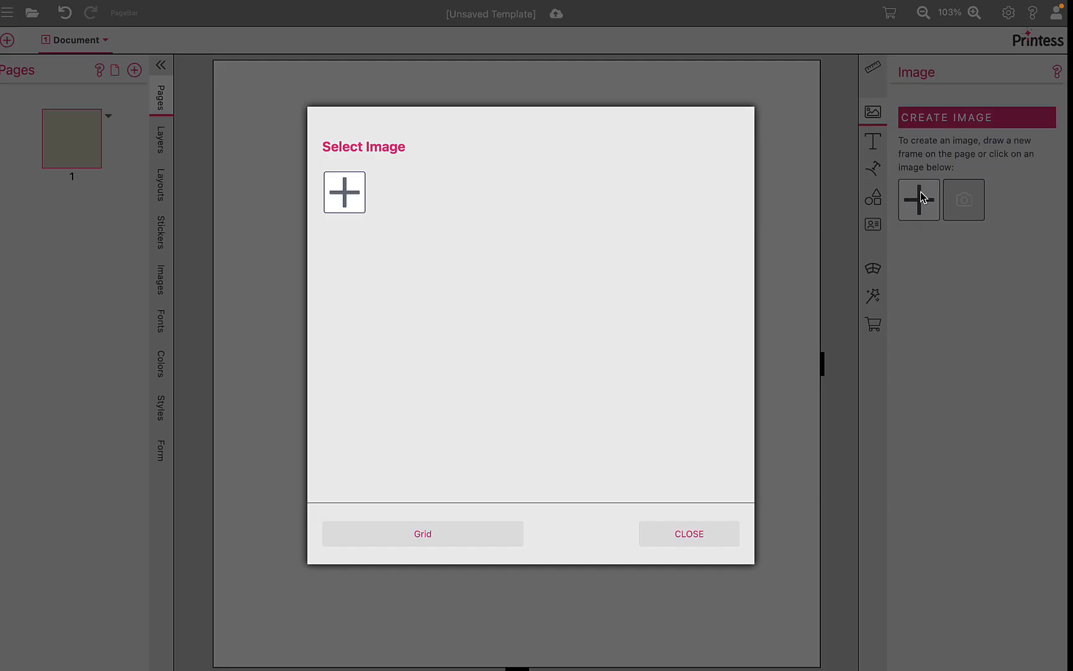
pyautogui.click(360, 213)
pyautogui.click(390, 230)
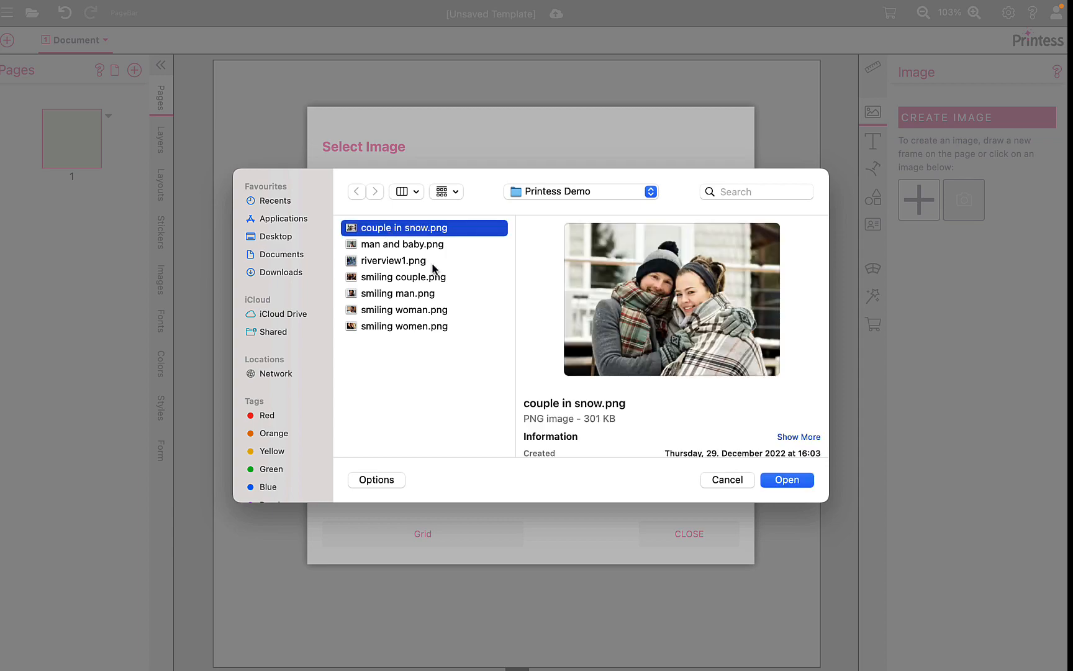
pyautogui.click(781, 482)
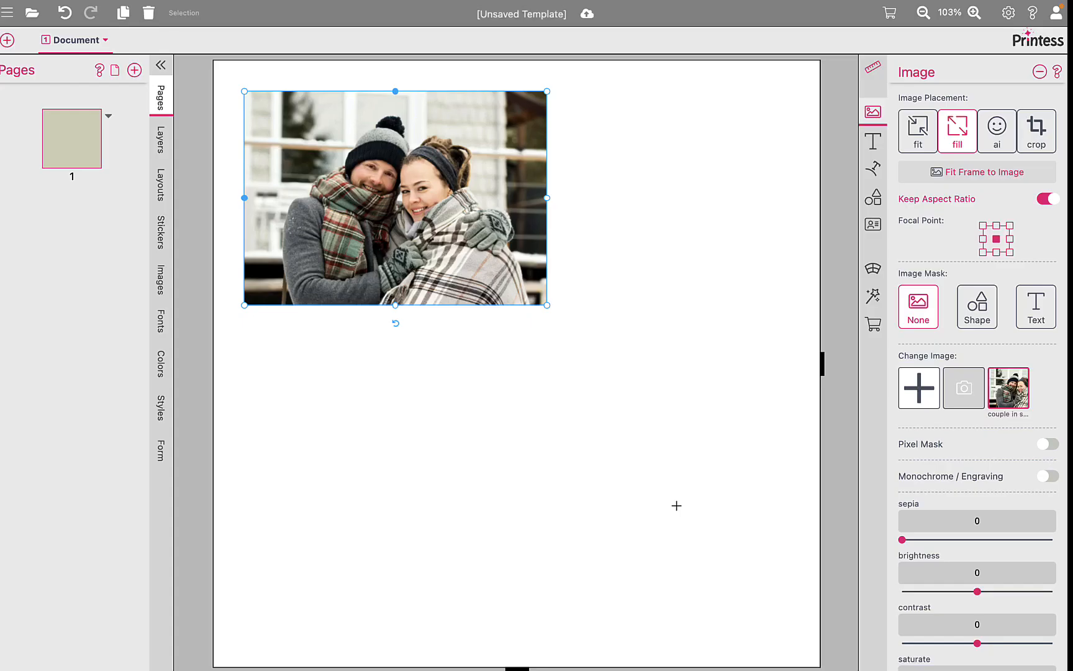
pyautogui.moveTo(417, 230); pyautogui.dragTo(521, 372)
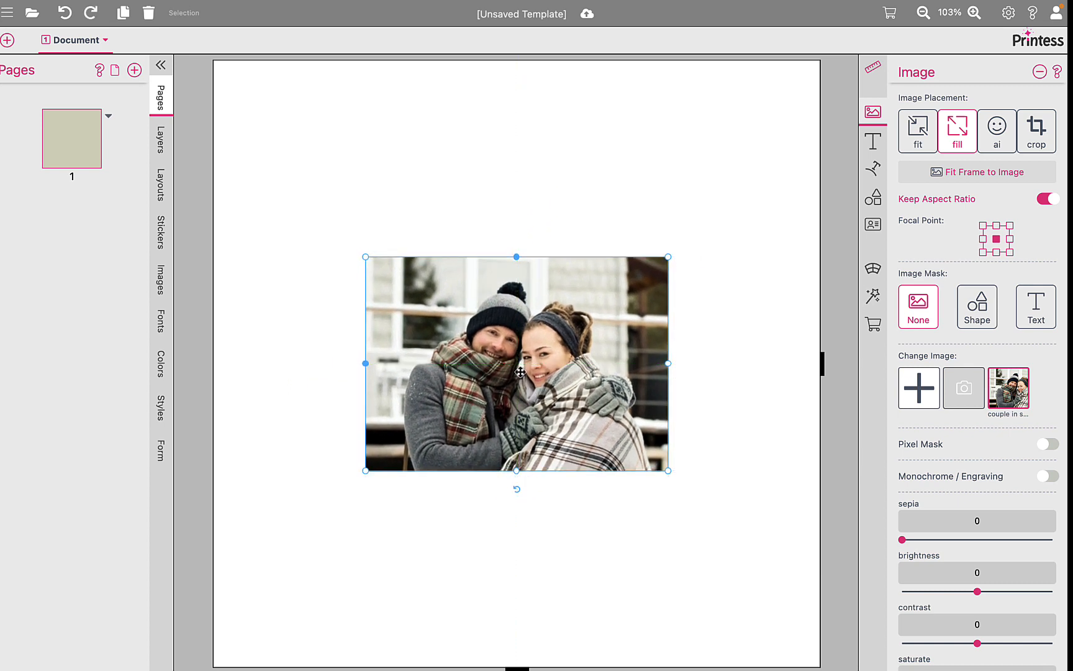
# Step: Try out a second image frame above the photo filled with couple in snow.png, and delete it
pyautogui.moveTo(415, 77); pyautogui.dragTo(617, 225)
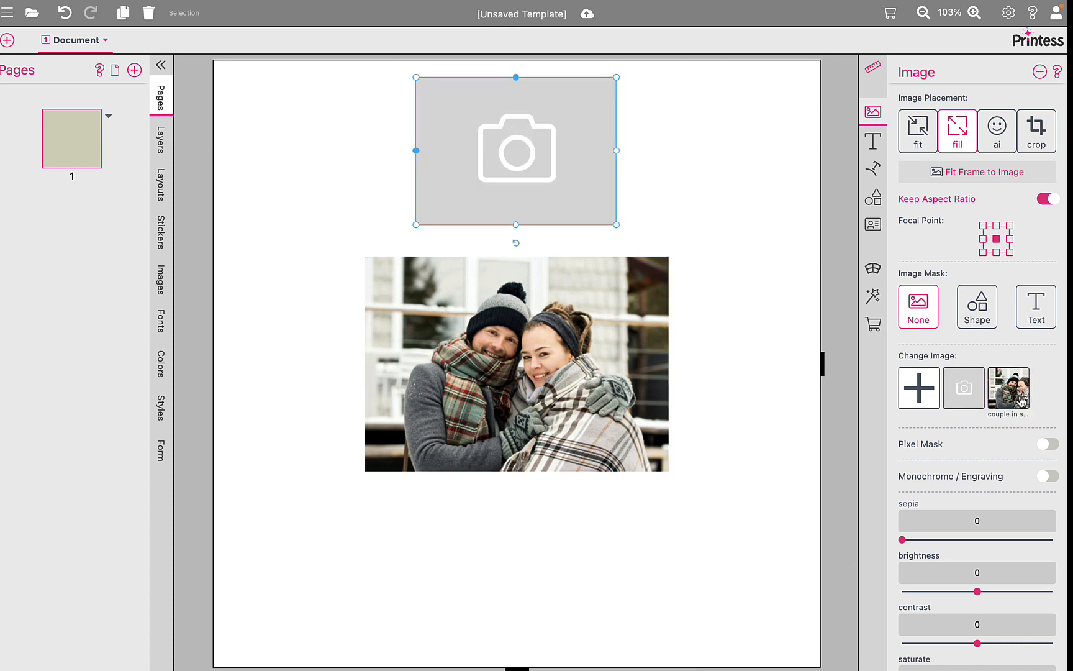
pyautogui.click(1022, 403)
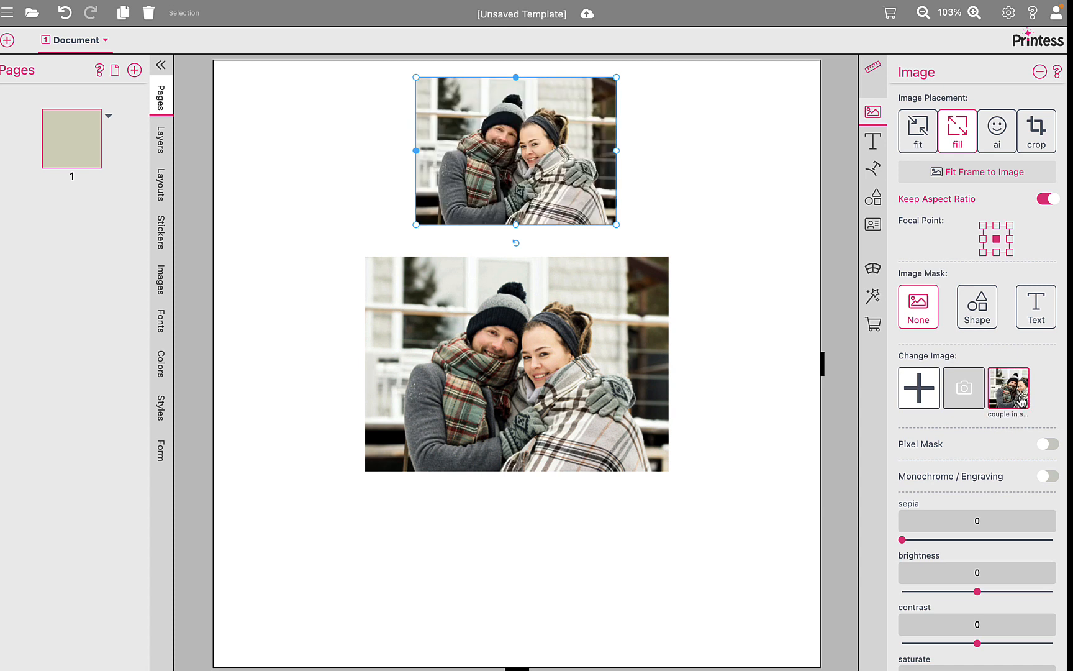
pyautogui.press('Delete')
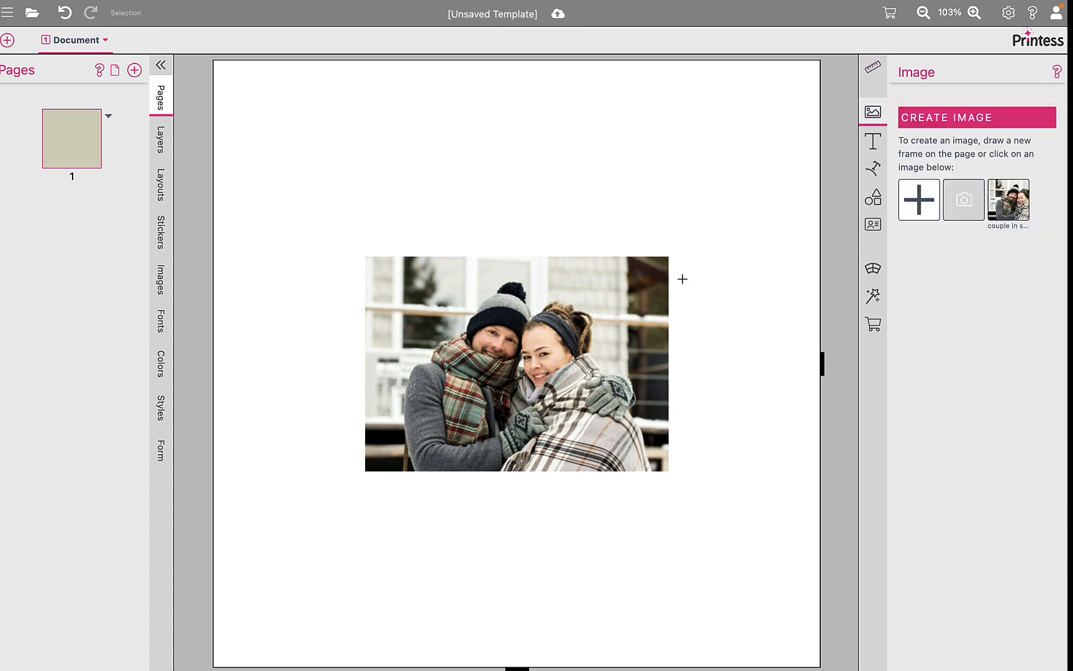
# Step: Add a single-line text centred above the photo, about 1.5 cm from the page's top edge, and replace its wording with WELCOME
pyautogui.click(884, 150)
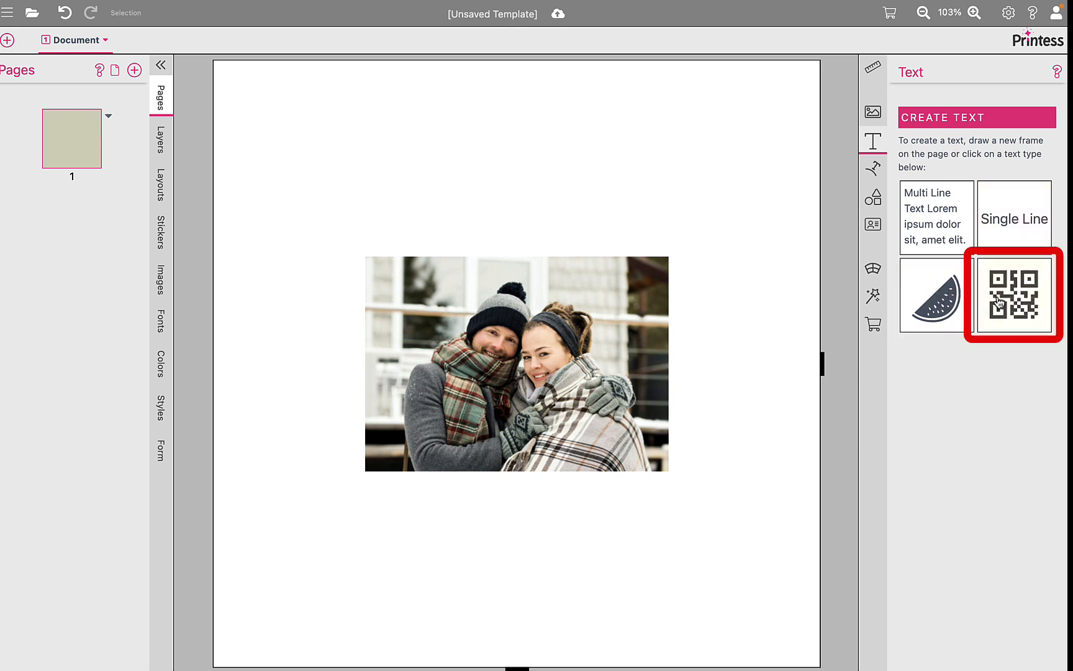
pyautogui.click(1019, 234)
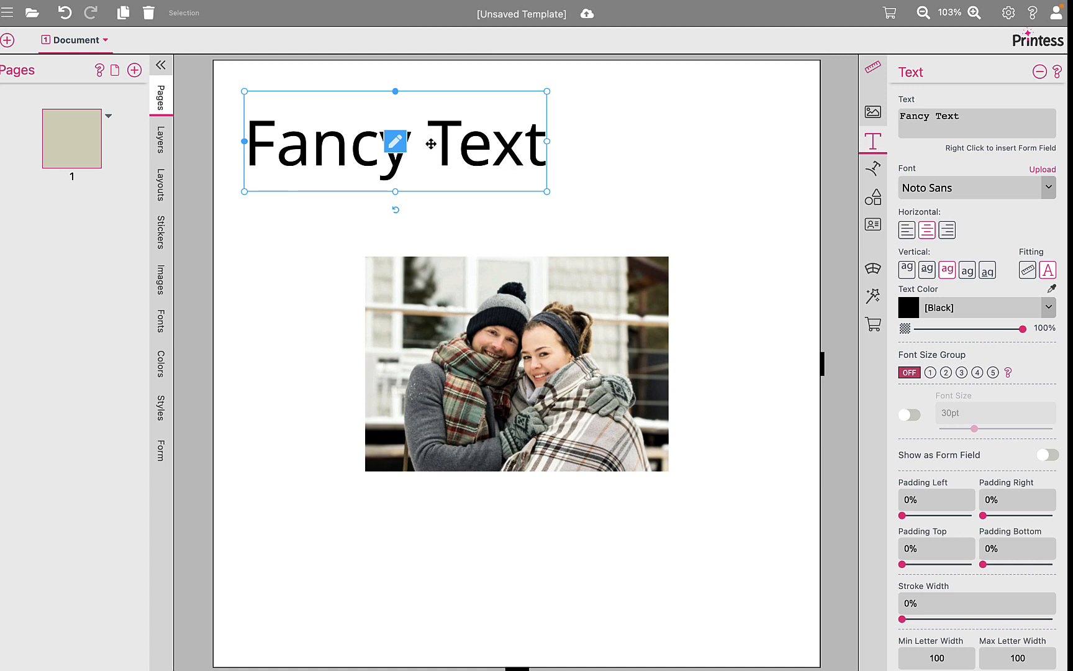
pyautogui.moveTo(431, 143); pyautogui.dragTo(552, 156)
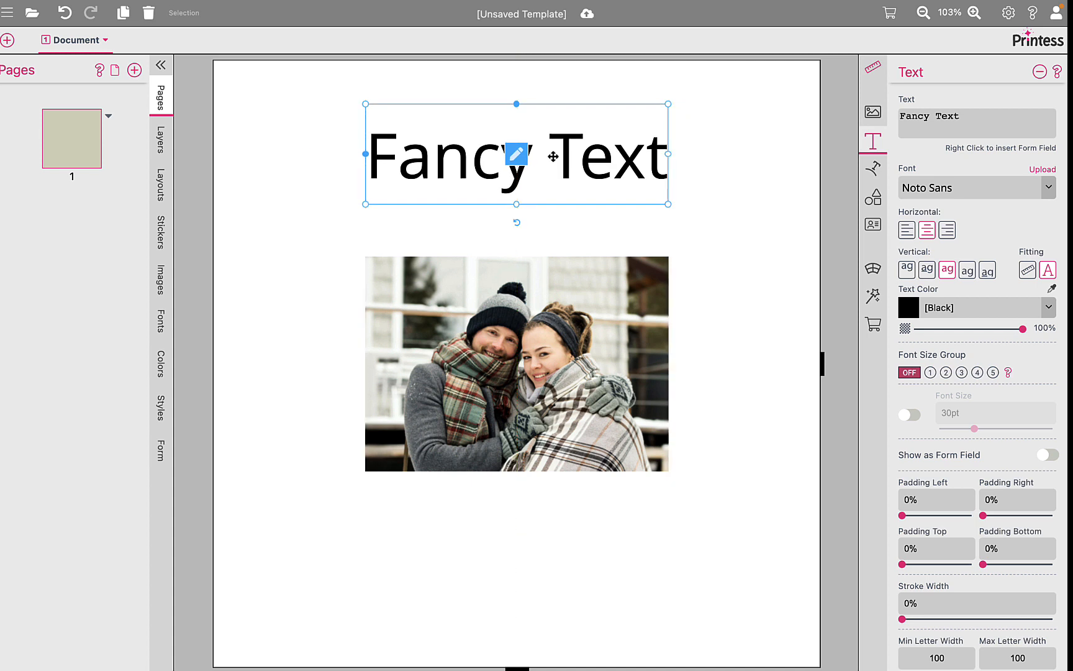
pyautogui.click(561, 170)
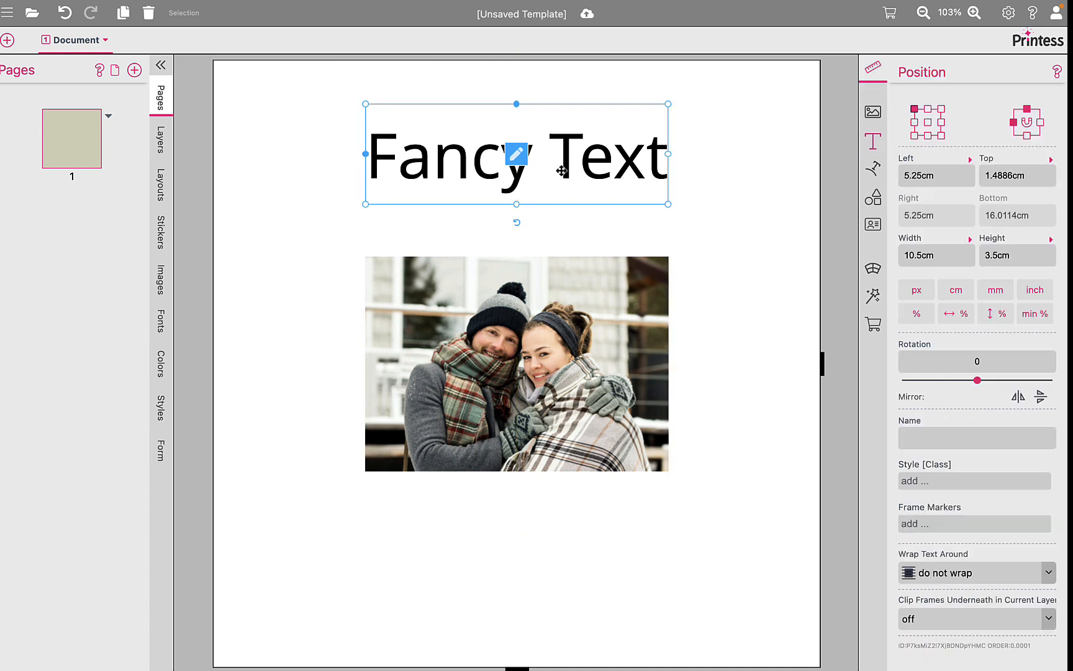
pyautogui.click(518, 155)
pyautogui.write('WELCOME')
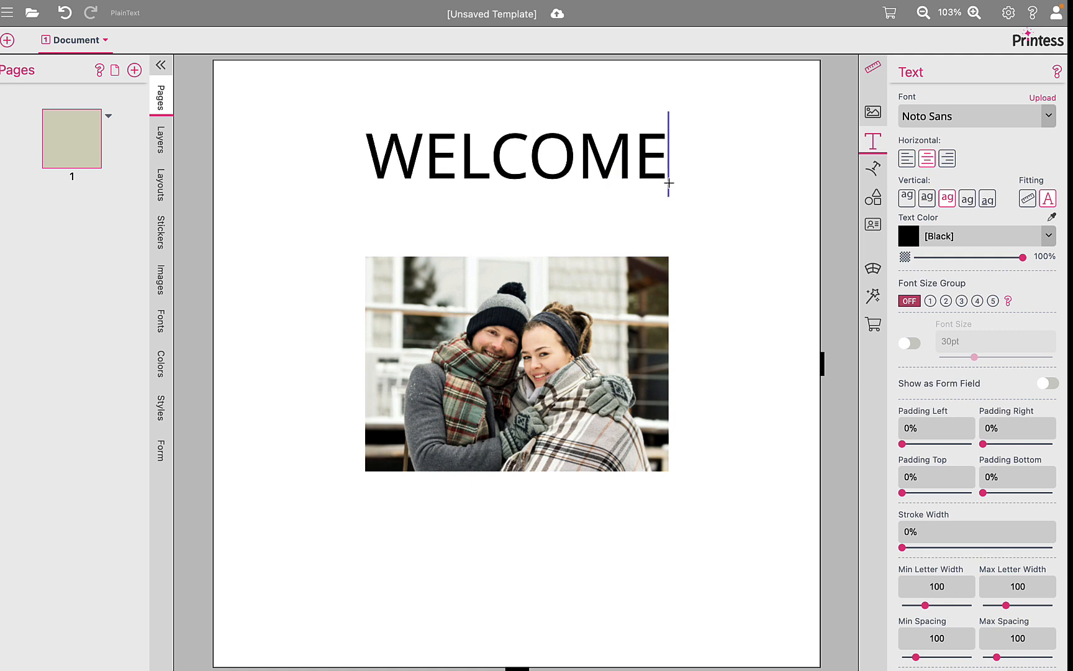
# Step: Finish editing the WELCOME heading's text, view its position settings and deselect it
pyautogui.click(584, 230)
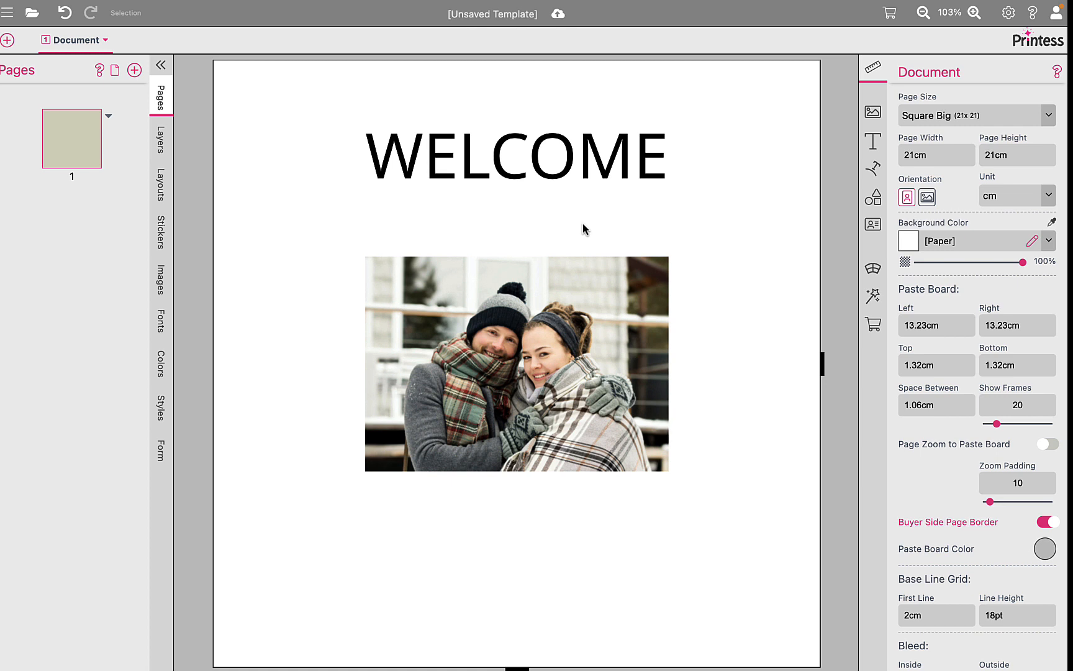
pyautogui.click(581, 177)
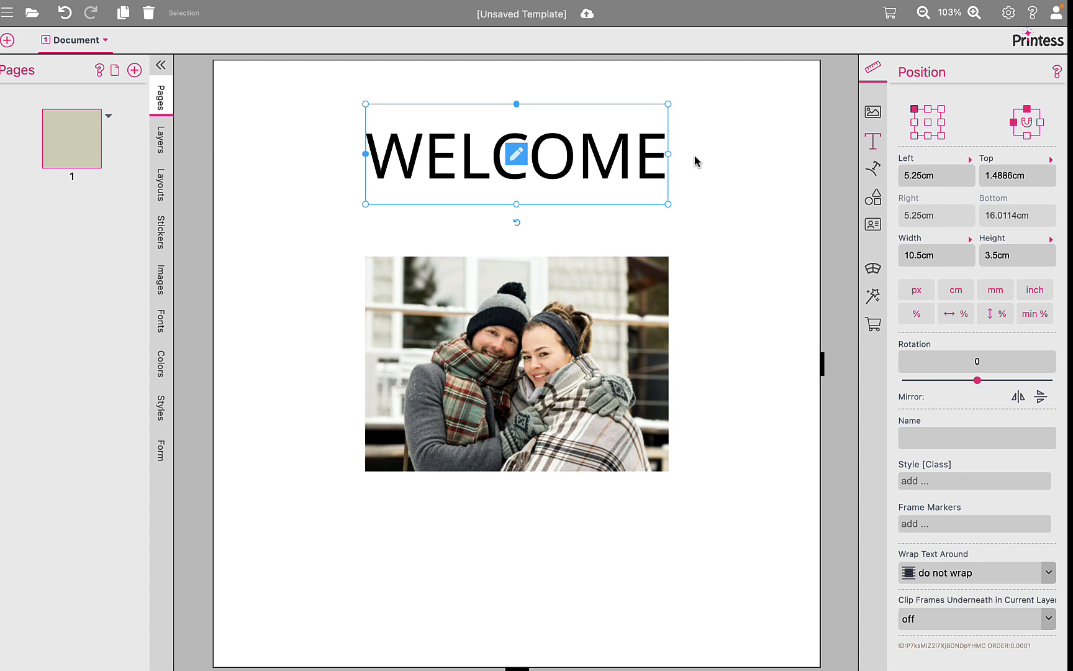
pyautogui.click(694, 156)
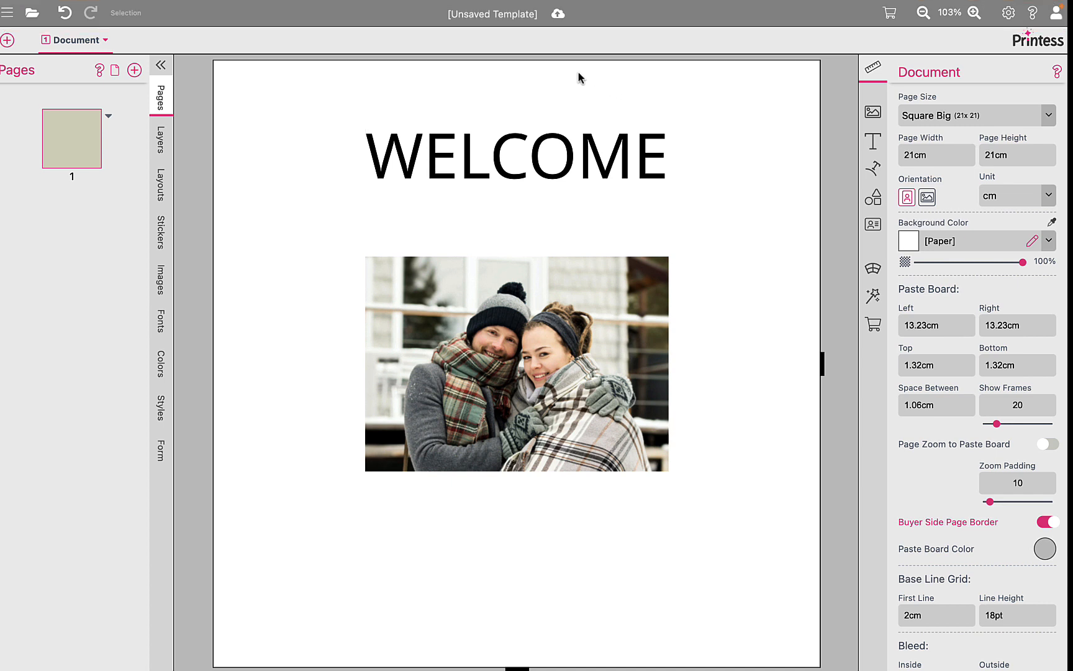
# Step: Save the unsaved template under the new name Welcome Tutorial
pyautogui.click(498, 13)
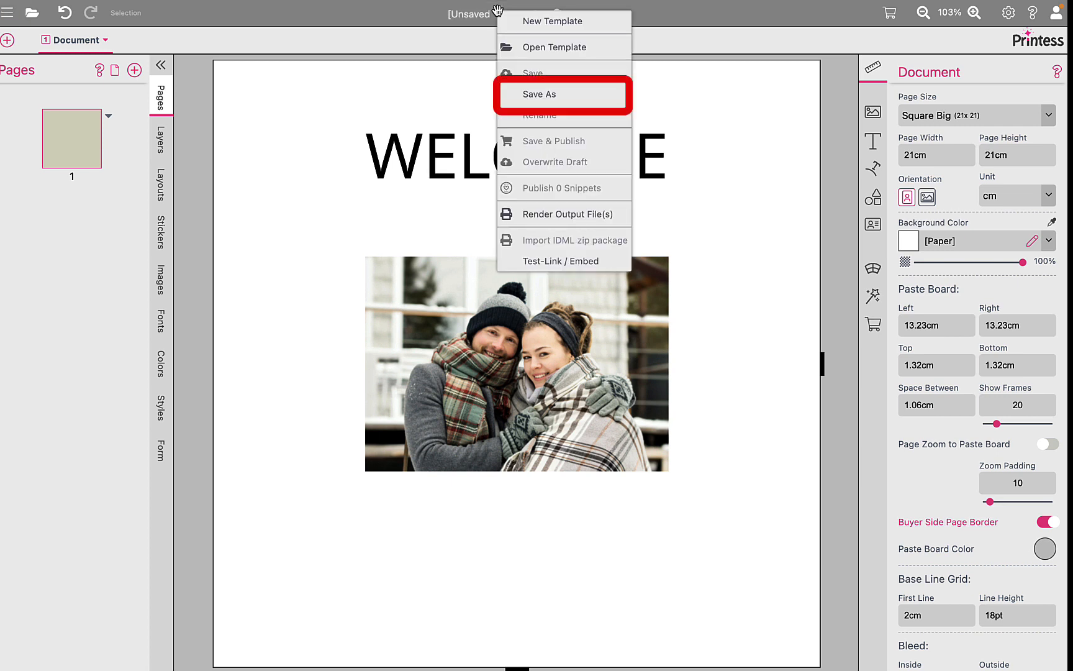
pyautogui.click(575, 94)
pyautogui.click(506, 211)
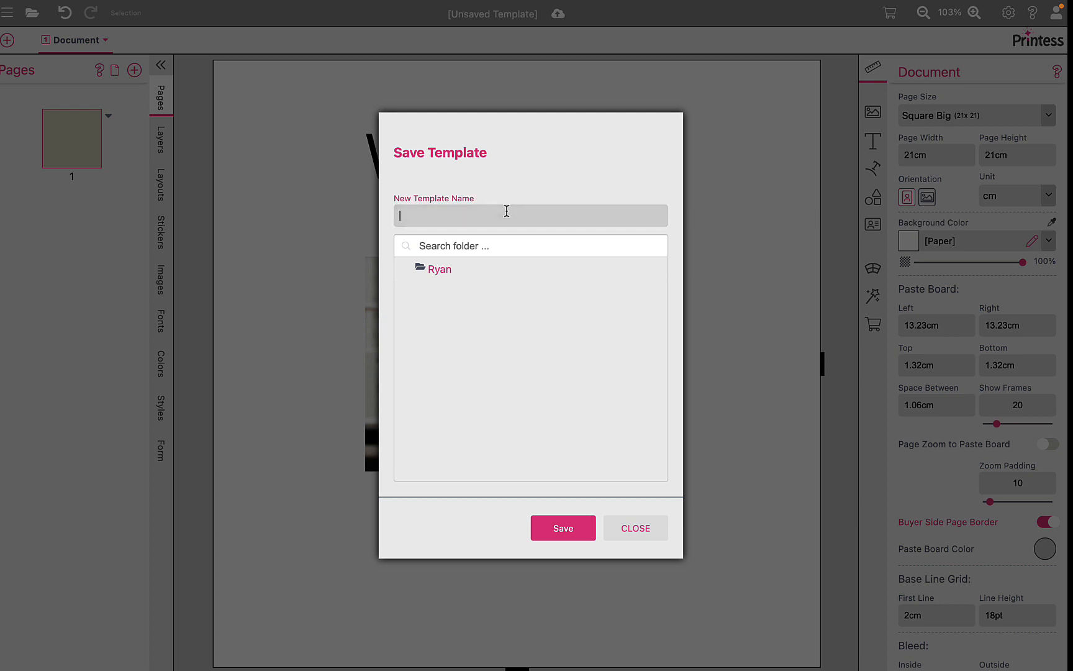
pyautogui.write('Welcome Tutorial')
pyautogui.click(547, 524)
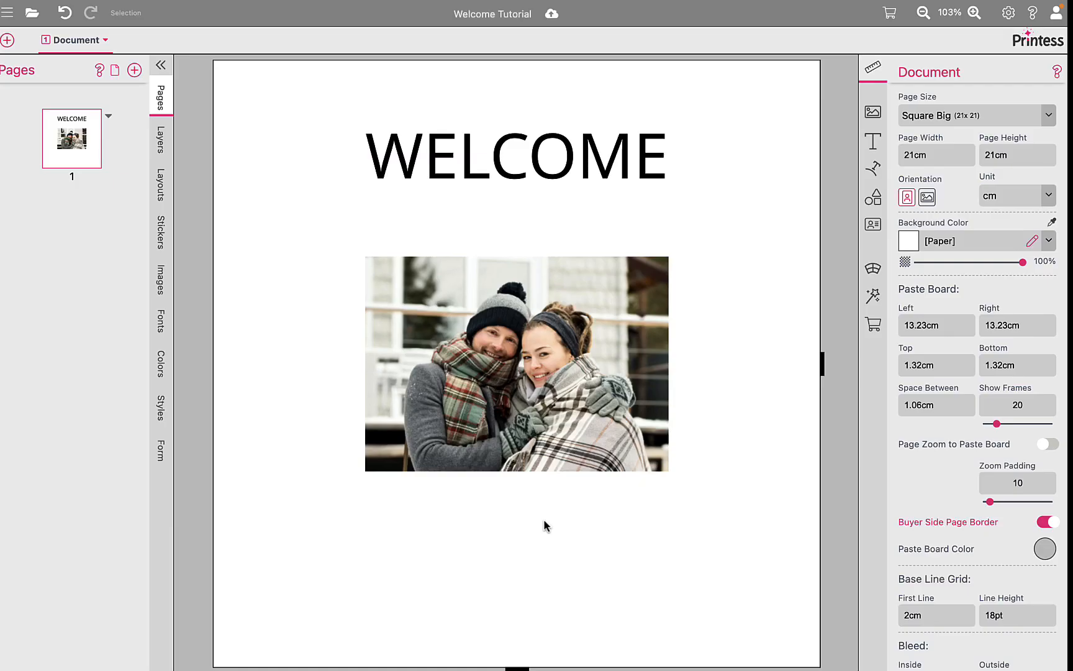
# Step: Open the template browser and create a folder named Video Tutorials inside the account's main folder
pyautogui.click(529, 19)
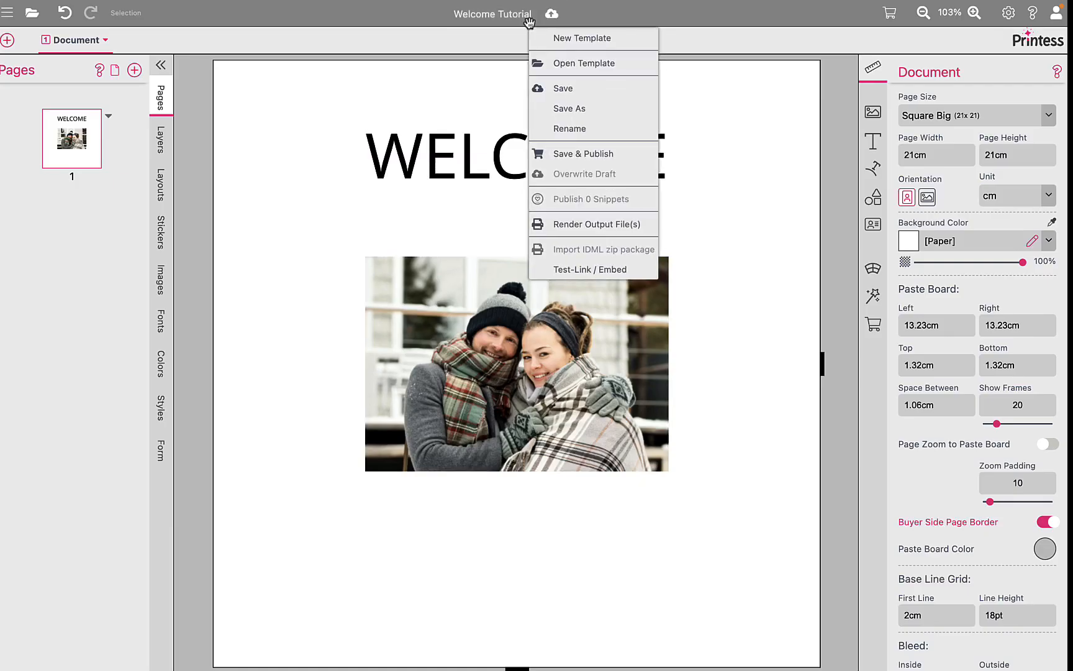
pyautogui.click(615, 67)
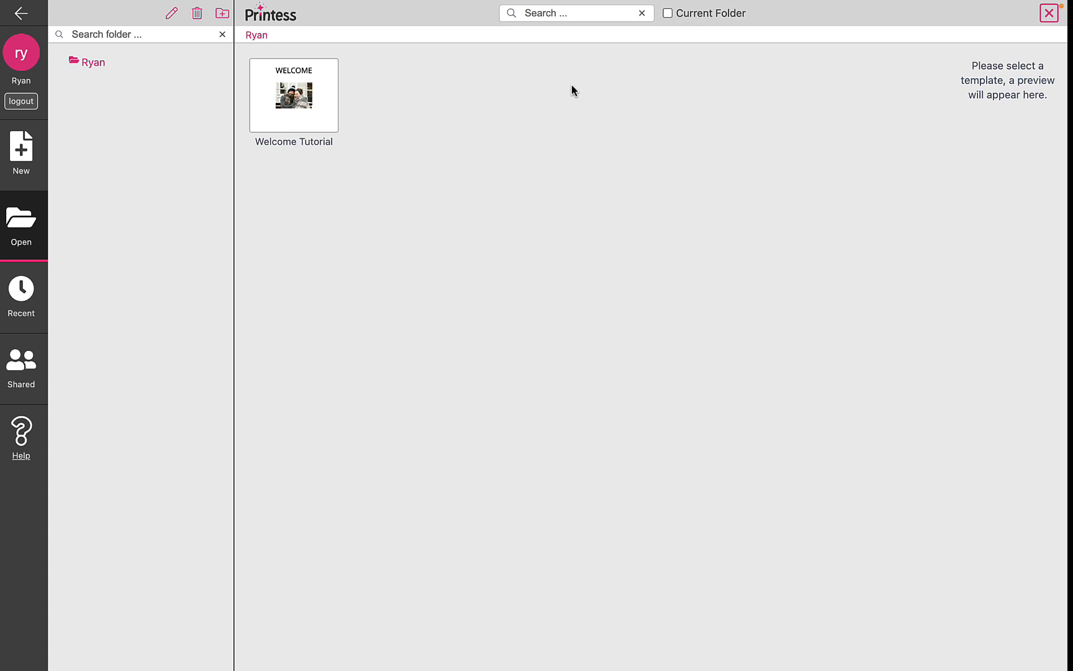
pyautogui.click(221, 14)
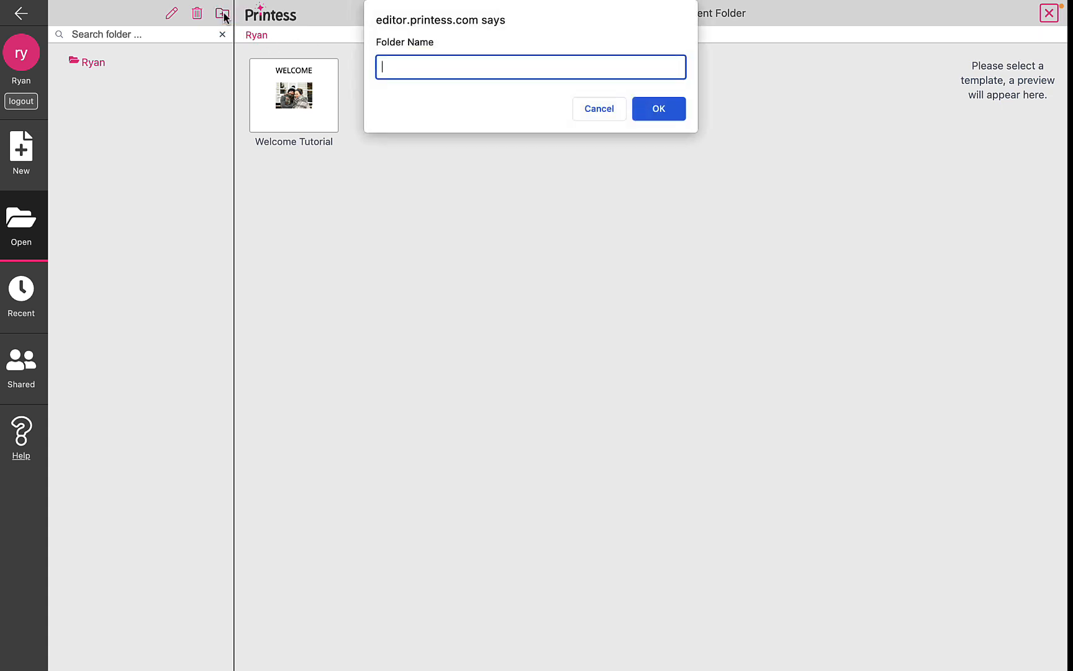
pyautogui.write('Video Tutorials')
pyautogui.press('Return')
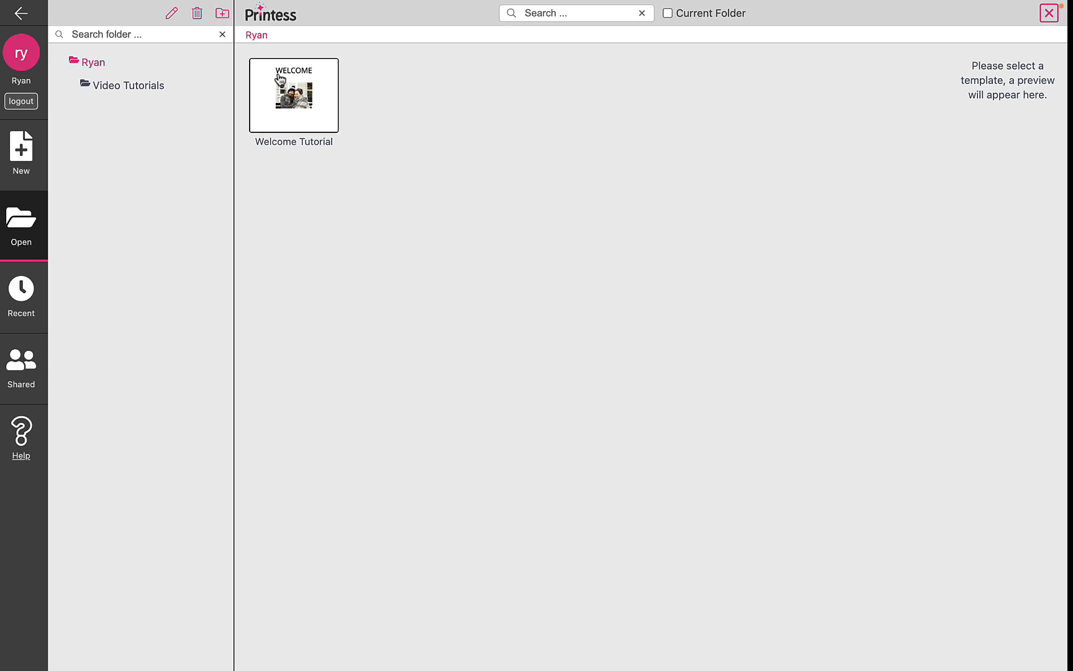
# Step: Move the Welcome Tutorial template into the Video Tutorials folder and open that folder
pyautogui.moveTo(286, 96); pyautogui.dragTo(159, 92)
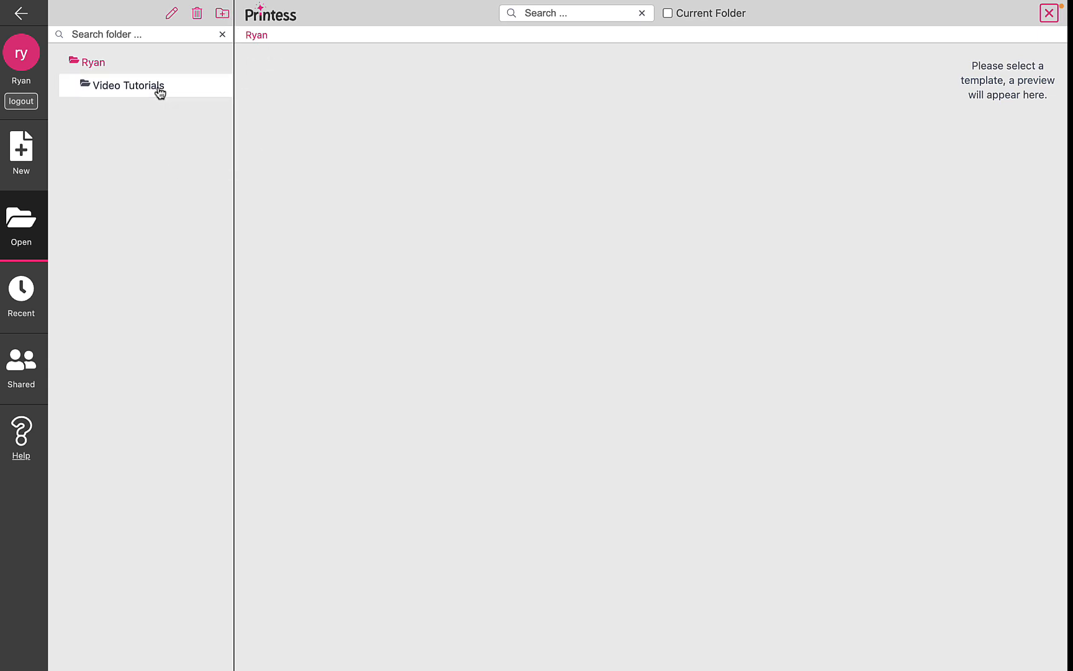
pyautogui.click(160, 92)
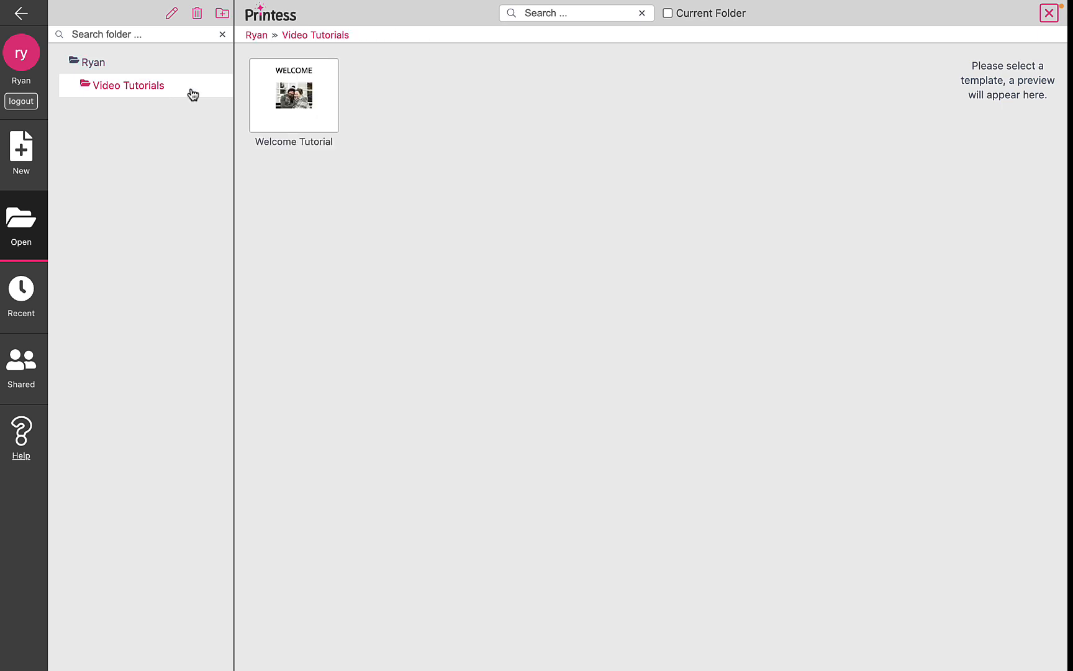
# Step: Show the list of recently used templates
pyautogui.click(32, 297)
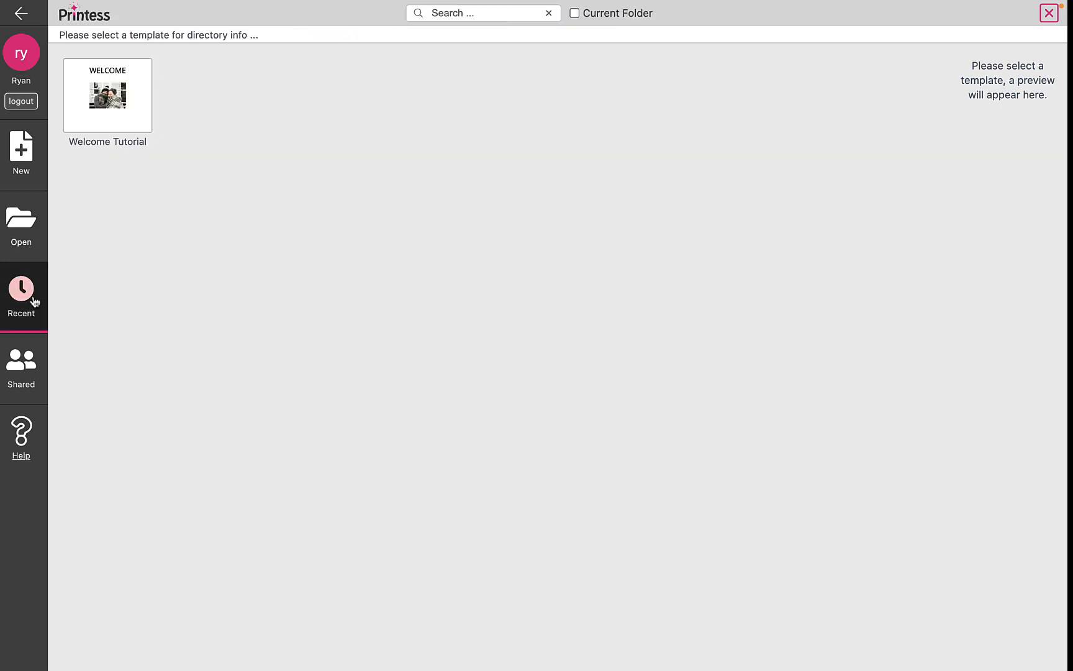